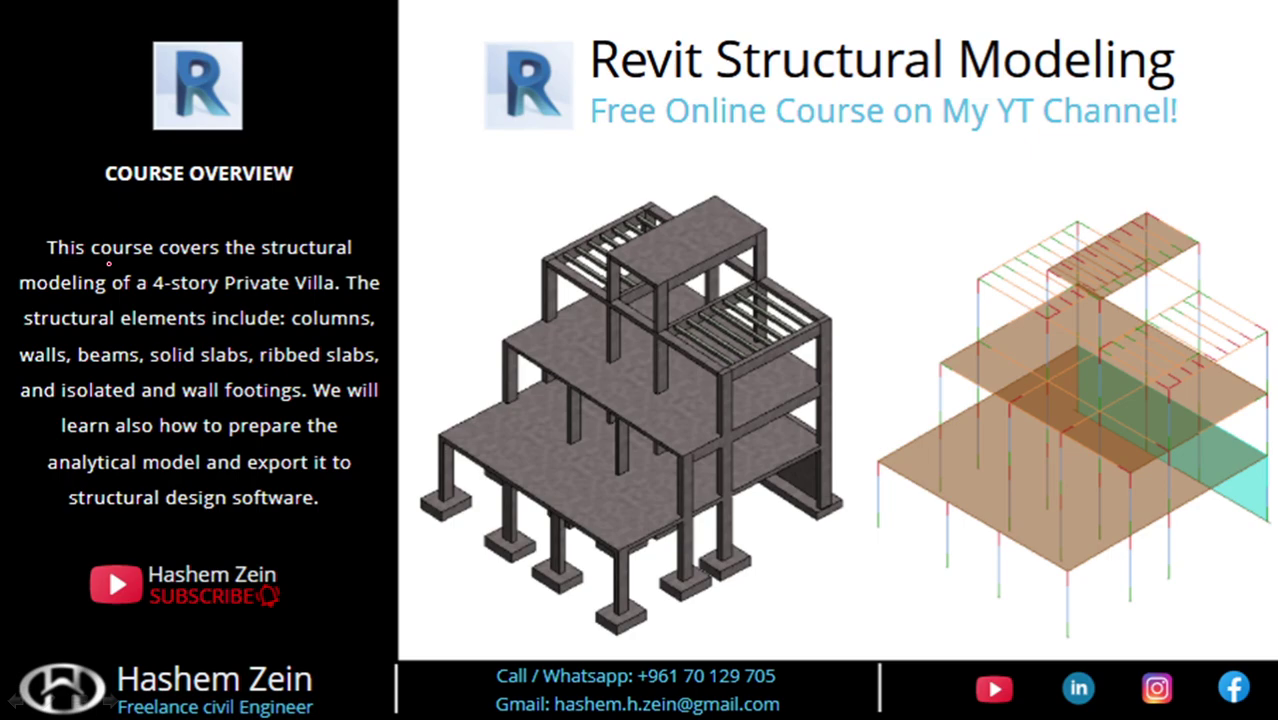
Step: Underline '4-story Private Villa', columns, walls and beams, isolated, analytical model and structural design software in red
{"action": "left_click_drag", "start_coordinate": [122, 298], "coordinate": [330, 299]}
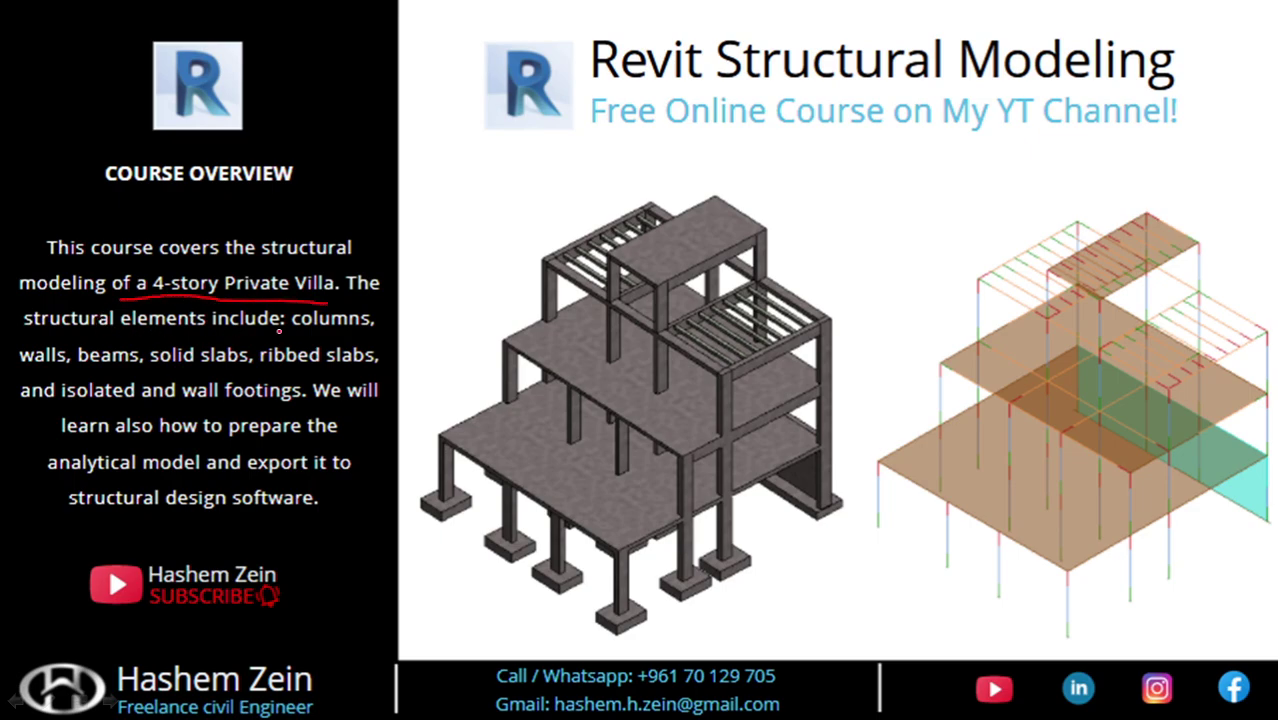
{"action": "left_click_drag", "start_coordinate": [291, 332], "coordinate": [370, 332]}
{"action": "left_click_drag", "start_coordinate": [20, 367], "coordinate": [372, 368]}
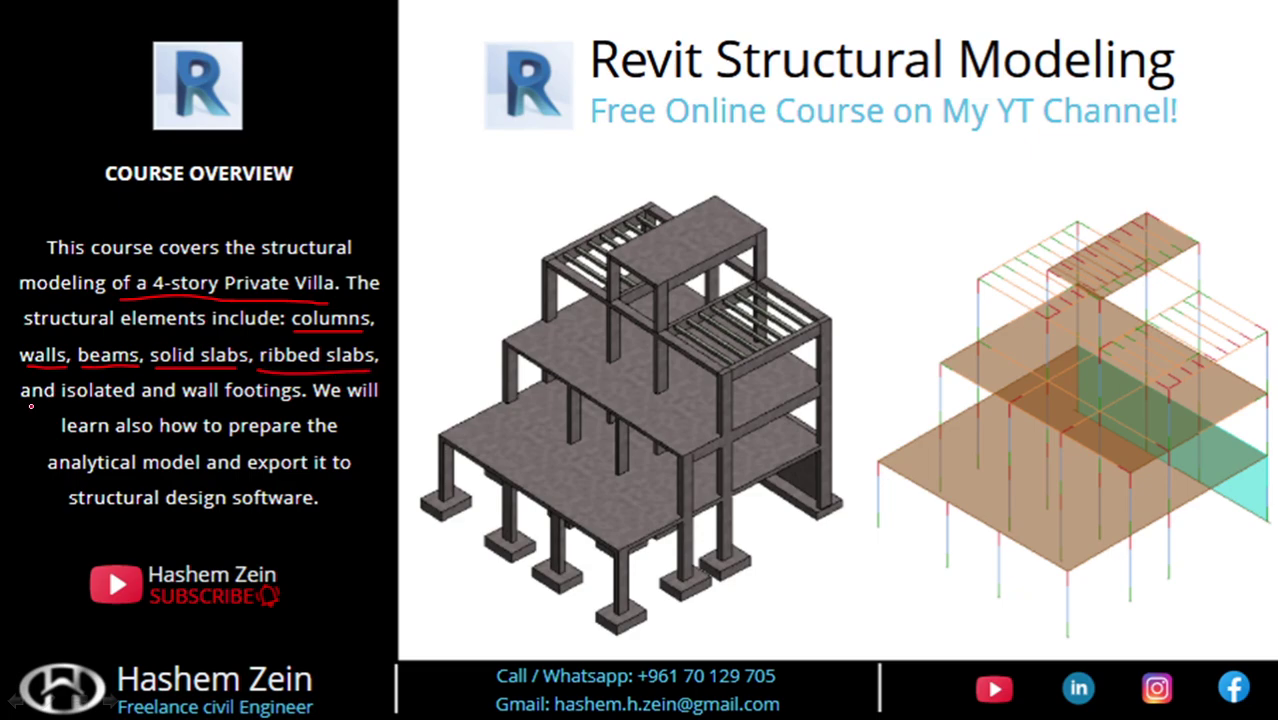
{"action": "left_click_drag", "start_coordinate": [62, 403], "coordinate": [303, 403]}
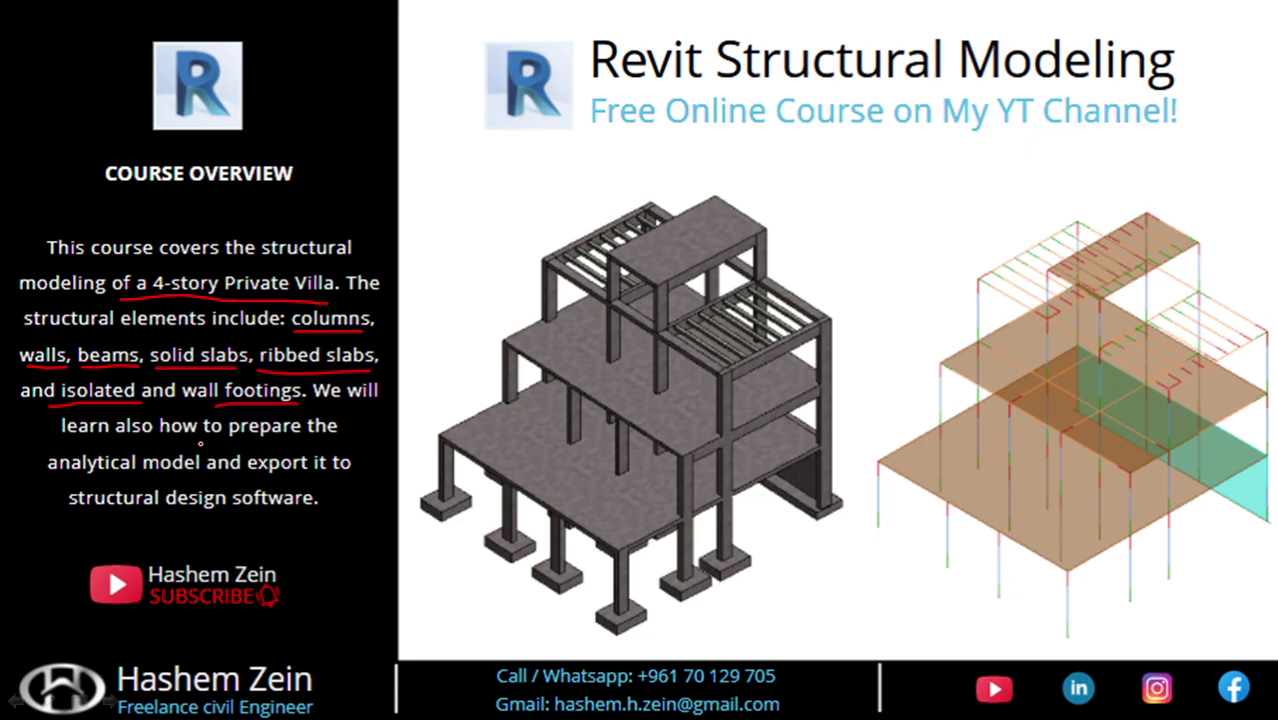
{"action": "left_click_drag", "start_coordinate": [47, 477], "coordinate": [200, 477]}
{"action": "left_click_drag", "start_coordinate": [72, 518], "coordinate": [314, 518]}
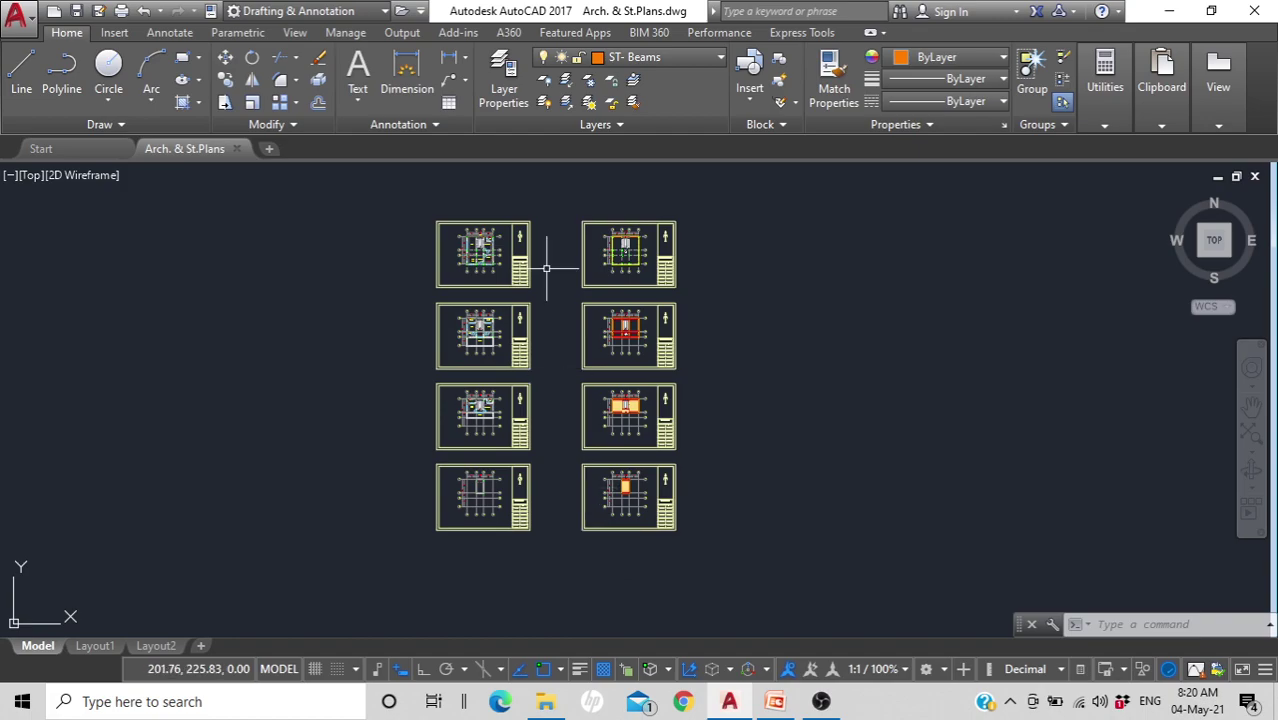
Step: Zoom into the Basement Floor Plan, pan across grids 1–4 toward grid D, then zoom back out
{"action": "scroll", "coordinate": [478, 241], "scroll_direction": "up", "scroll_amount": 4}
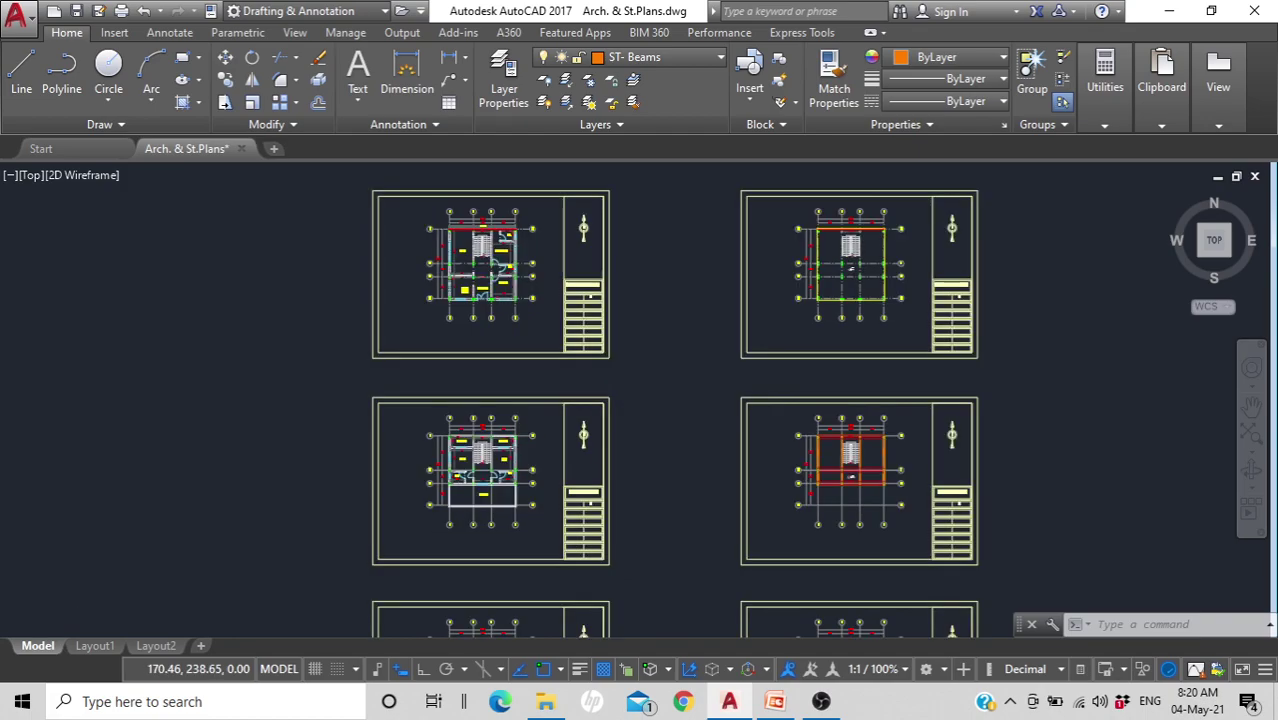
{"action": "scroll", "coordinate": [478, 241], "scroll_direction": "up", "scroll_amount": 2}
{"action": "scroll", "coordinate": [473, 237], "scroll_direction": "up", "scroll_amount": 4}
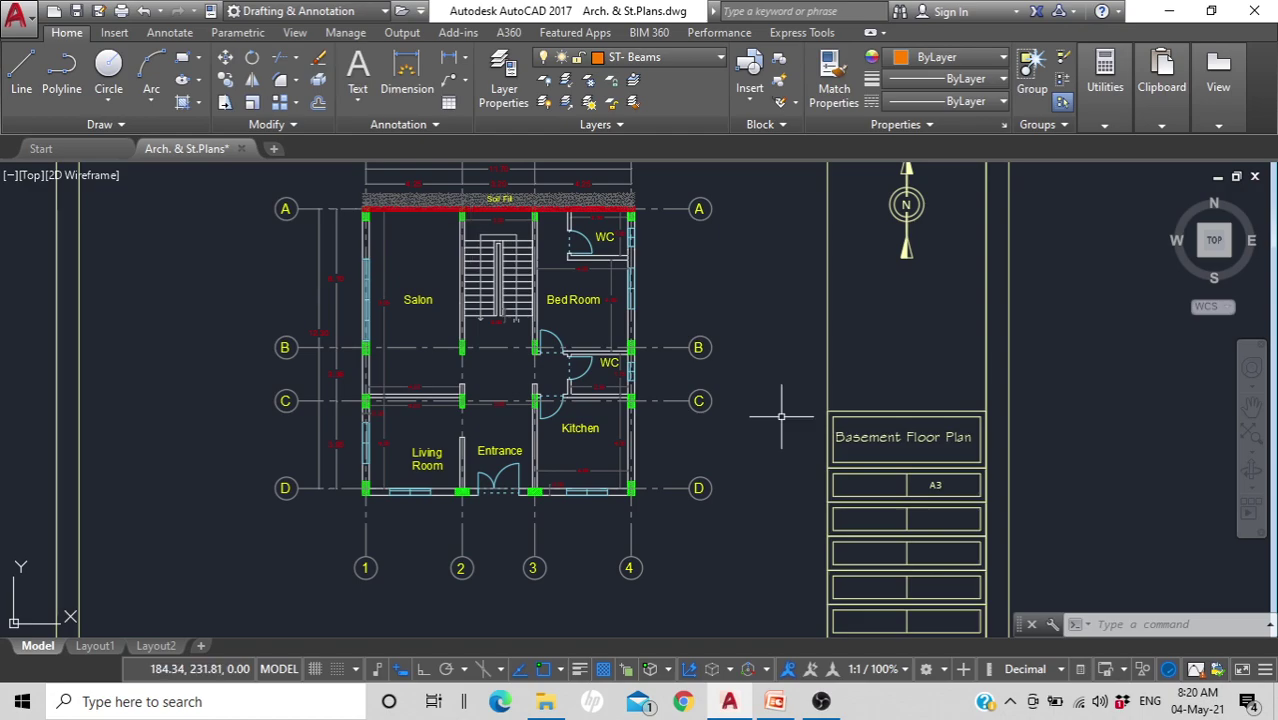
{"action": "middle_click_drag", "start_coordinate": [522, 242], "coordinate": [532, 326]}
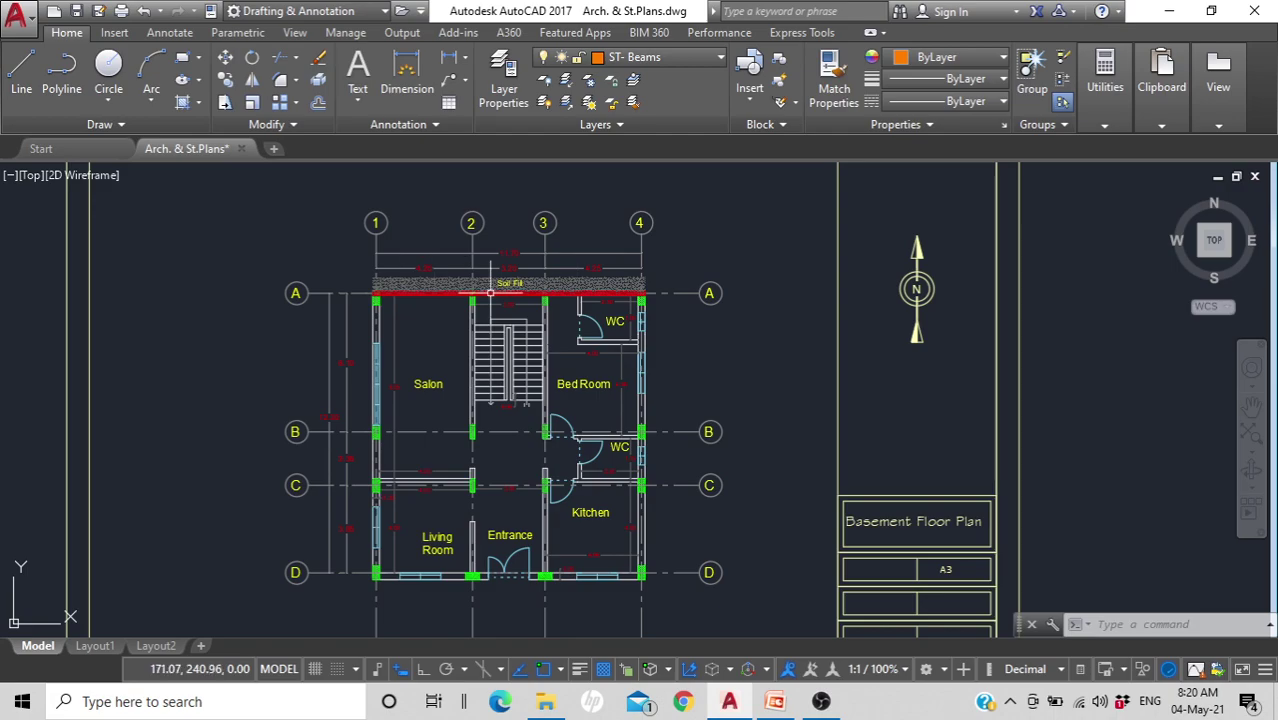
{"action": "scroll", "coordinate": [491, 278], "scroll_direction": "up", "scroll_amount": 2}
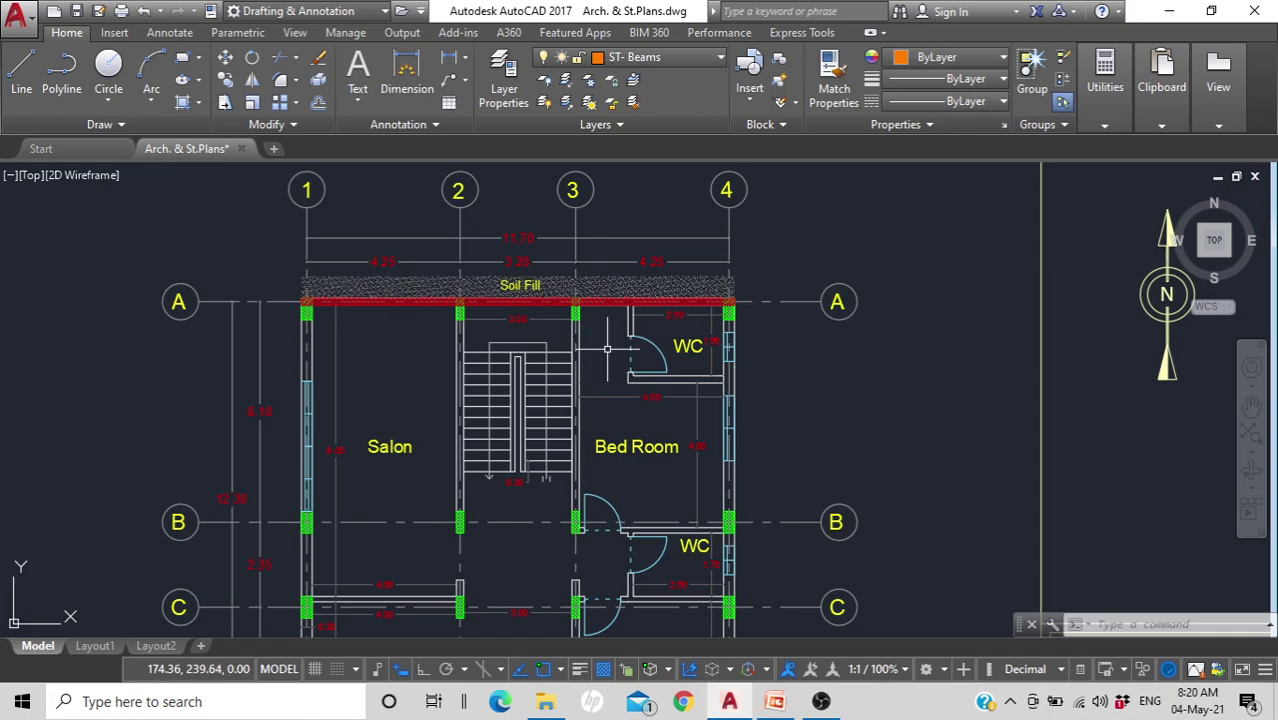
{"action": "middle_click_drag", "start_coordinate": [607, 349], "coordinate": [607, 243]}
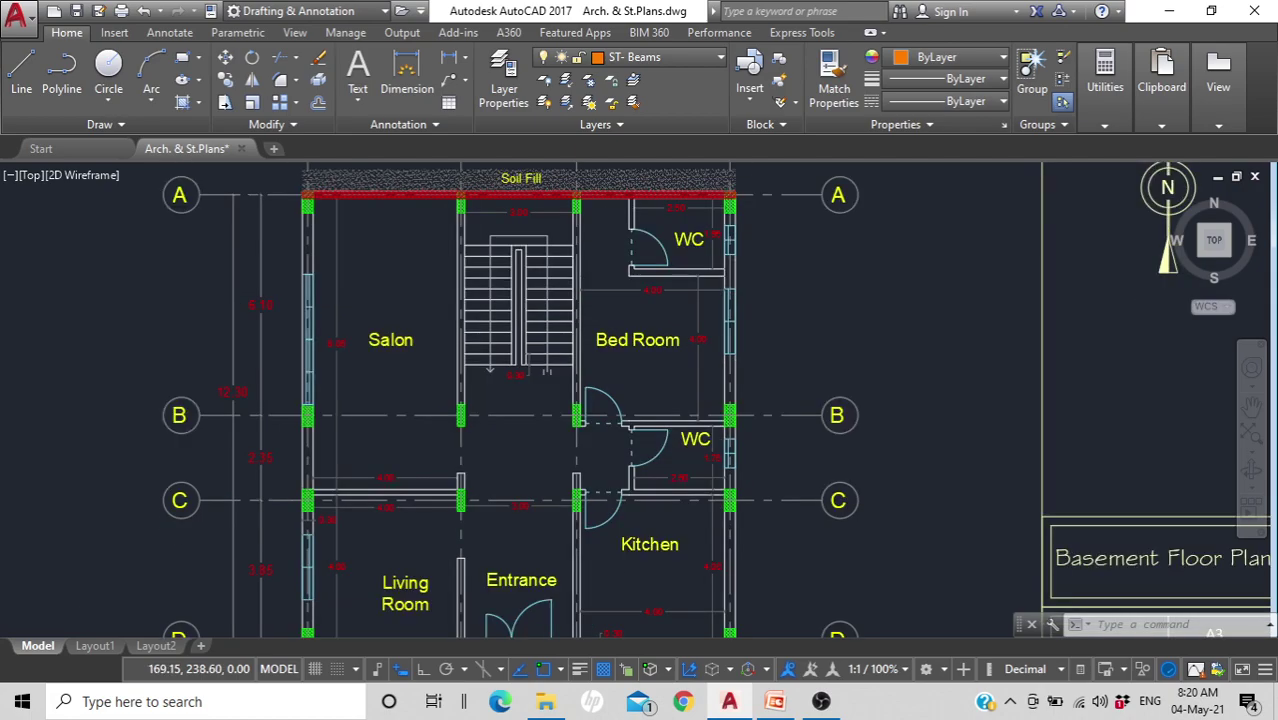
{"action": "scroll", "coordinate": [420, 280], "scroll_direction": "down", "scroll_amount": 2}
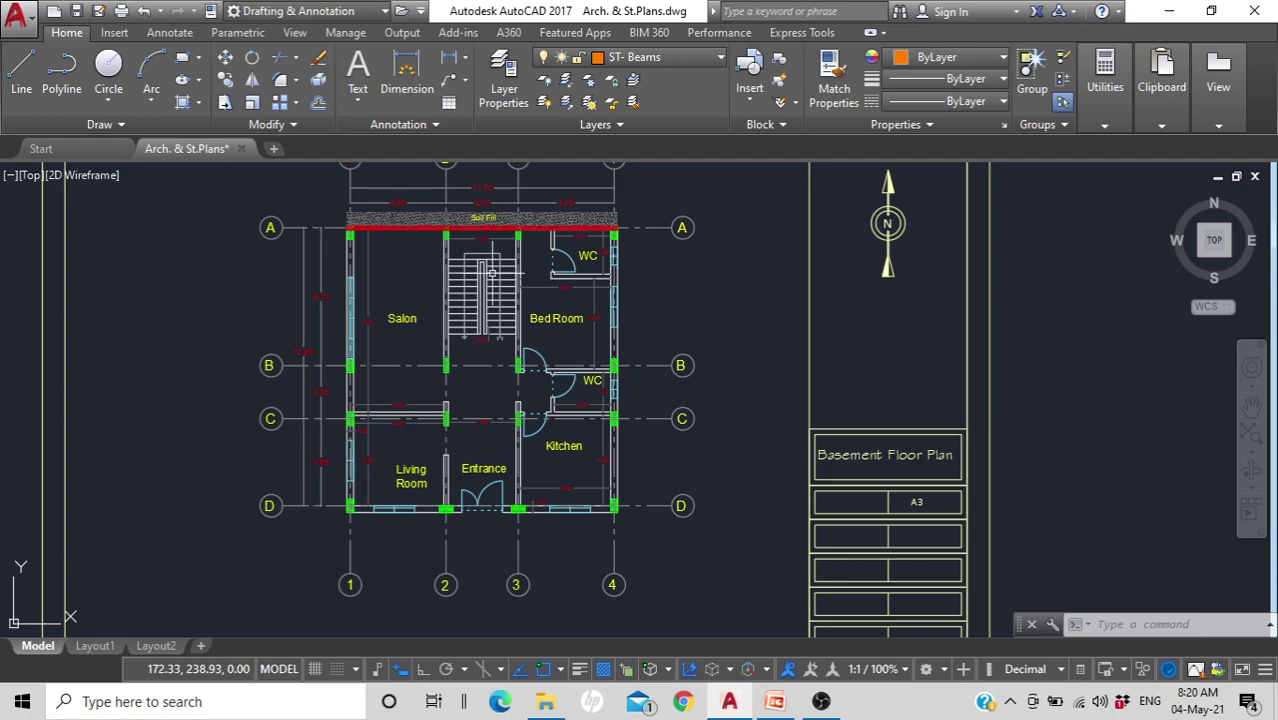
Step: Zoom into the basement structural sheet and pan to grid line A and its top dimensions
{"action": "scroll", "coordinate": [608, 289], "scroll_direction": "down", "scroll_amount": 5}
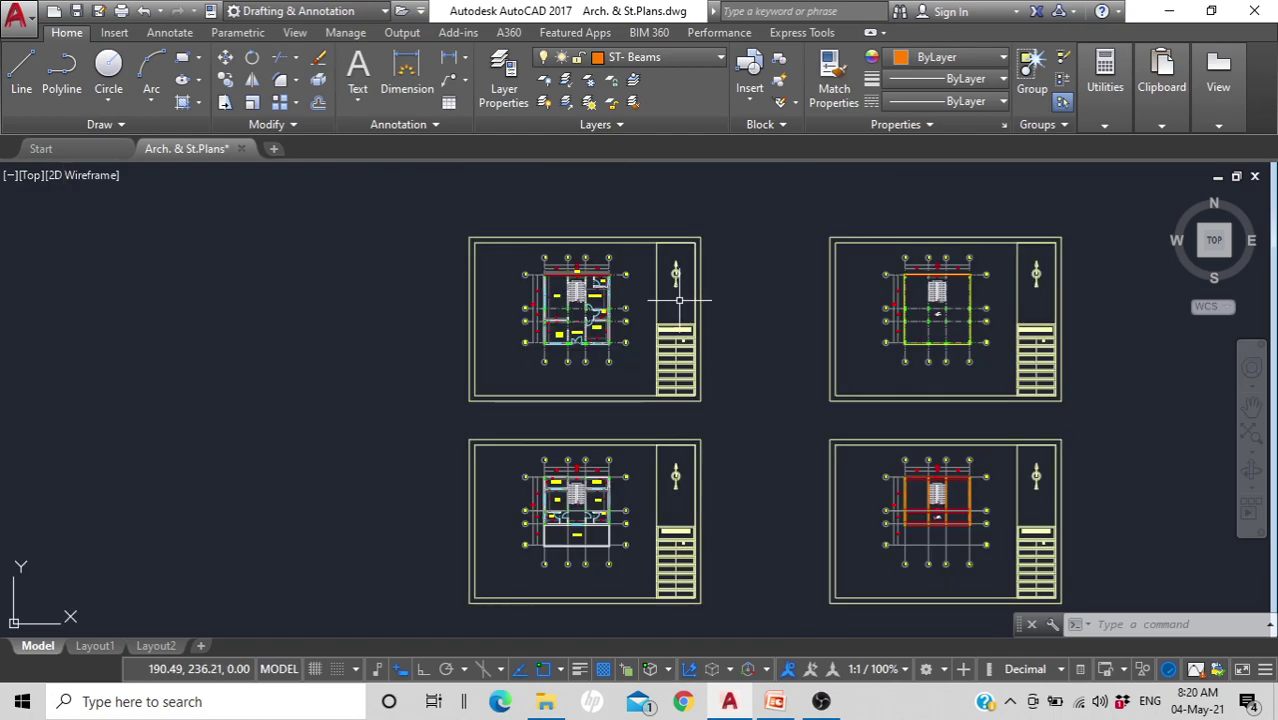
{"action": "scroll", "coordinate": [1110, 308], "scroll_direction": "up", "scroll_amount": 3}
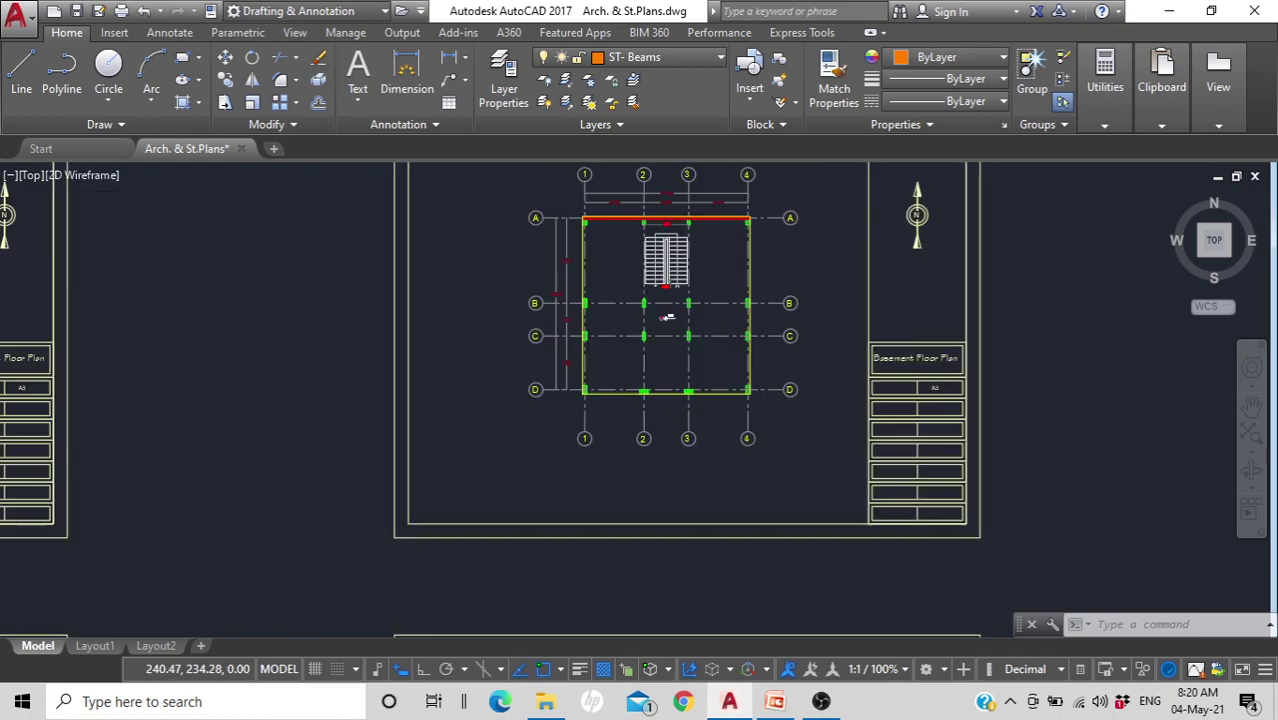
{"action": "scroll", "coordinate": [666, 318], "scroll_direction": "up", "scroll_amount": 3}
{"action": "mouse_move", "coordinate": [633, 323]}
{"action": "middle_mouse_down"}
{"action": "mouse_move", "coordinate": [645, 405]}
{"action": "mouse_move", "coordinate": [633, 428]}
{"action": "middle_mouse_up"}
{"action": "scroll", "coordinate": [632, 428], "scroll_direction": "up", "scroll_amount": 3}
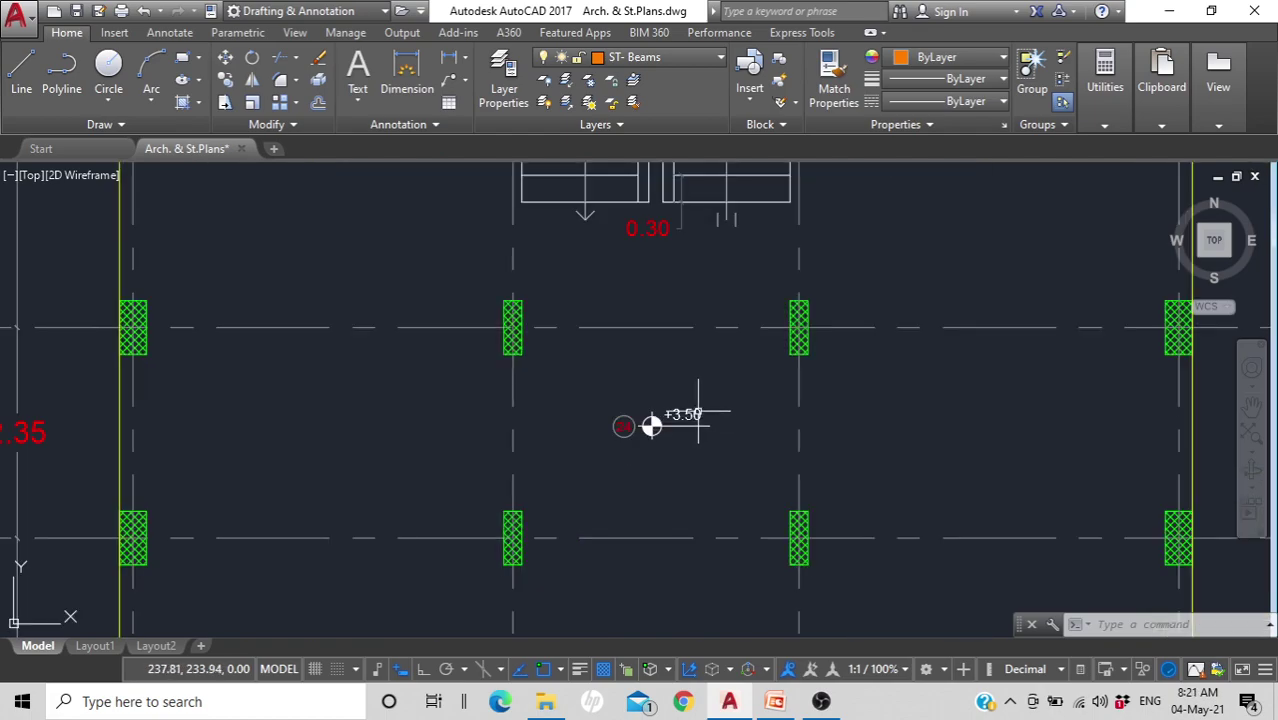
{"action": "scroll", "coordinate": [703, 330], "scroll_direction": "down", "scroll_amount": 3}
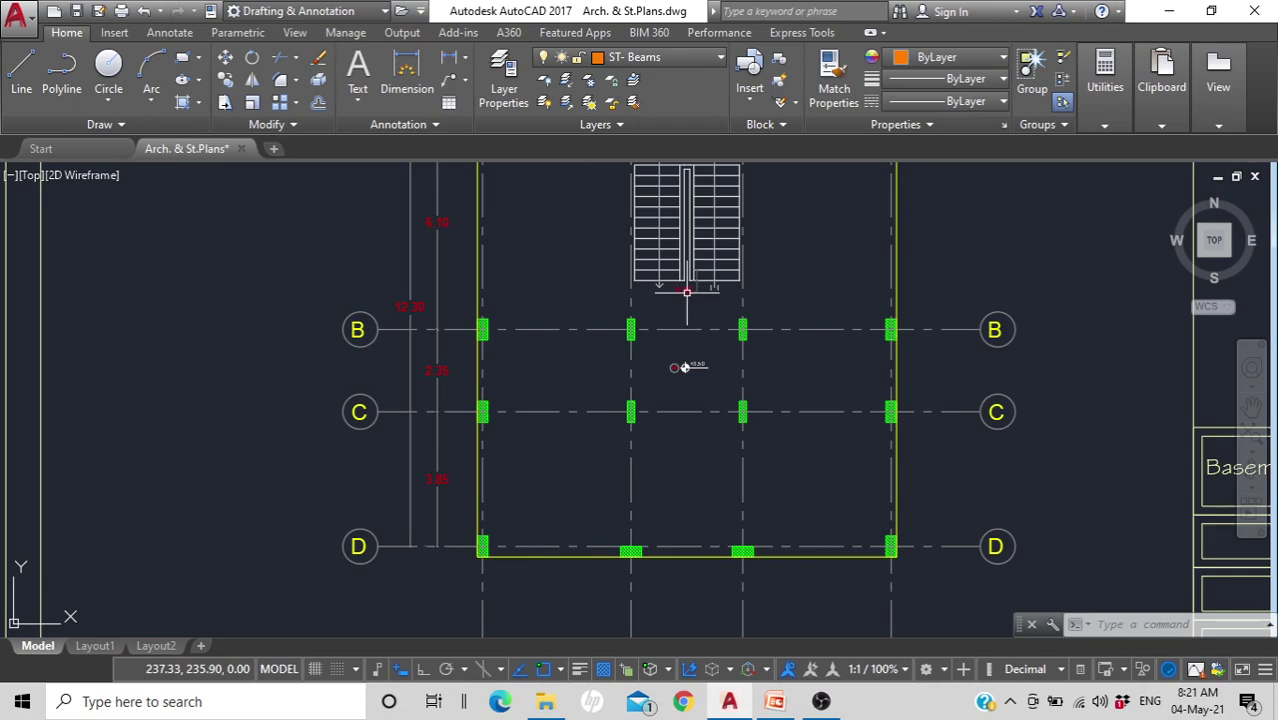
{"action": "mouse_move", "coordinate": [687, 292]}
{"action": "middle_mouse_down"}
{"action": "mouse_move", "coordinate": [686, 429]}
{"action": "mouse_move", "coordinate": [691, 398]}
{"action": "middle_mouse_up"}
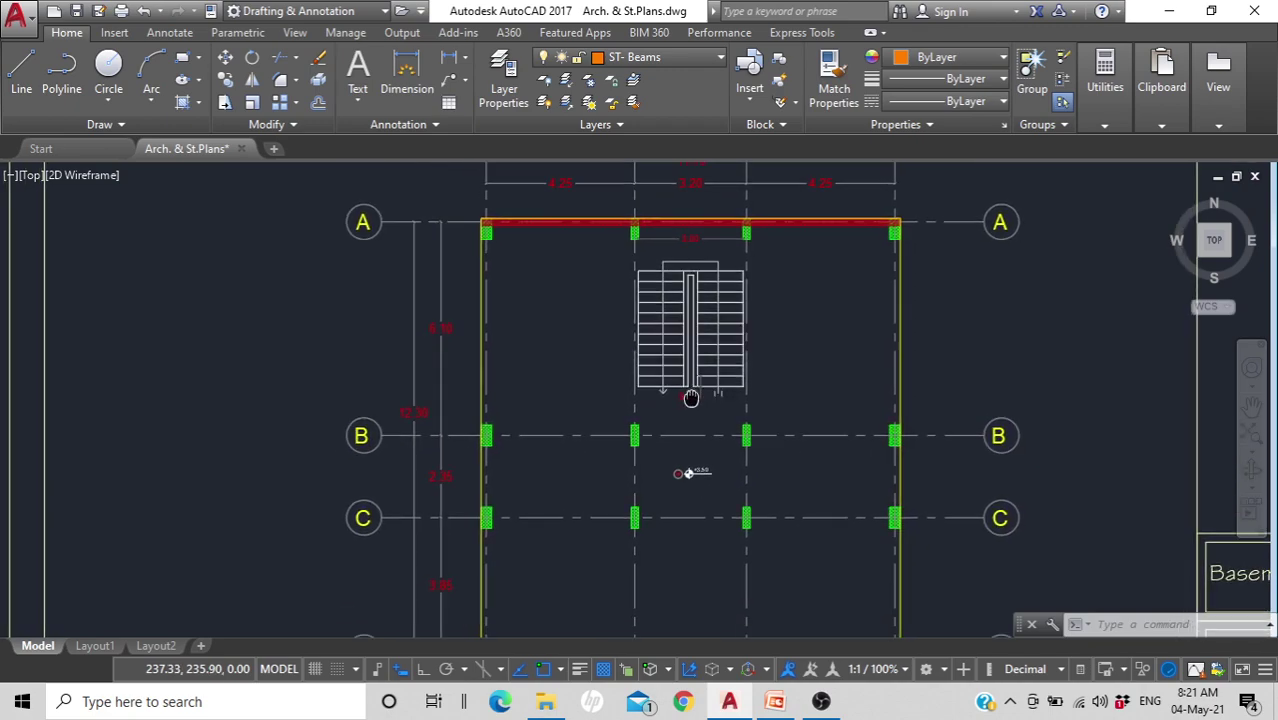
Step: Zoom out, move to the ground-floor sheets and zoom into the Ground Floor Plan
{"action": "scroll", "coordinate": [640, 300], "scroll_direction": "down", "scroll_amount": 3}
{"action": "scroll", "coordinate": [601, 311], "scroll_direction": "down", "scroll_amount": 2}
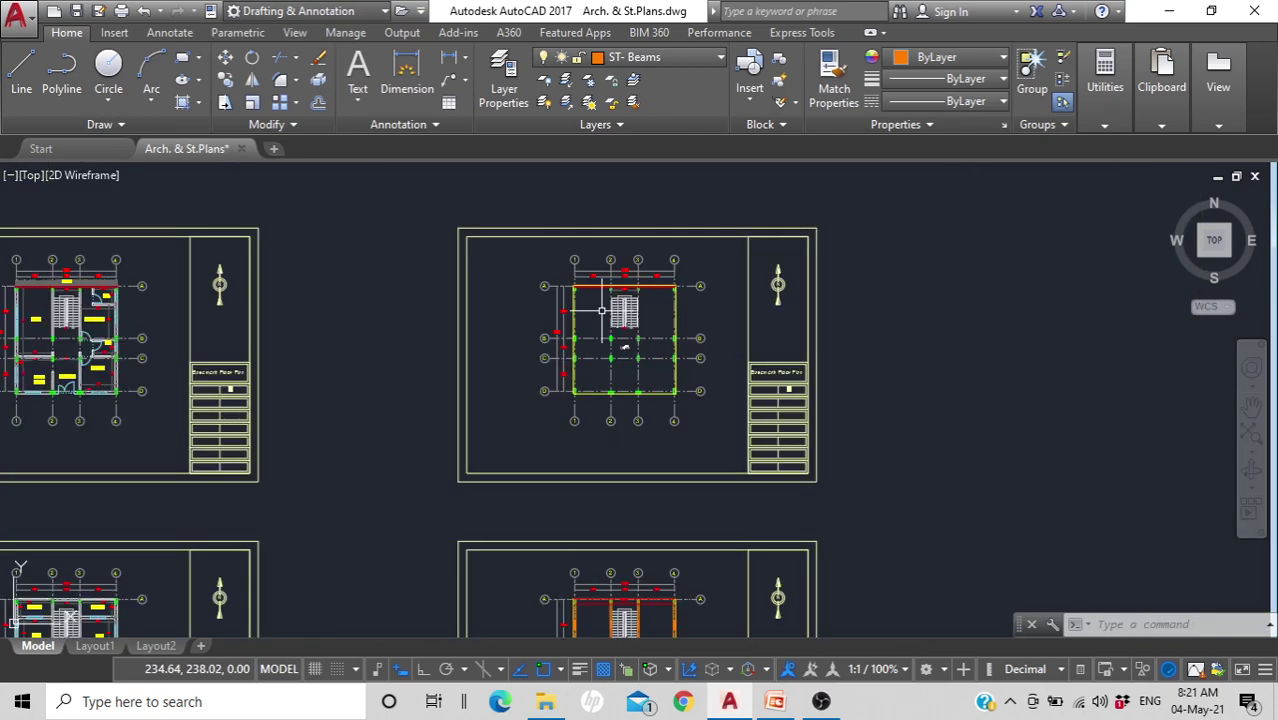
{"action": "middle_click_drag", "start_coordinate": [415, 363], "coordinate": [693, 225]}
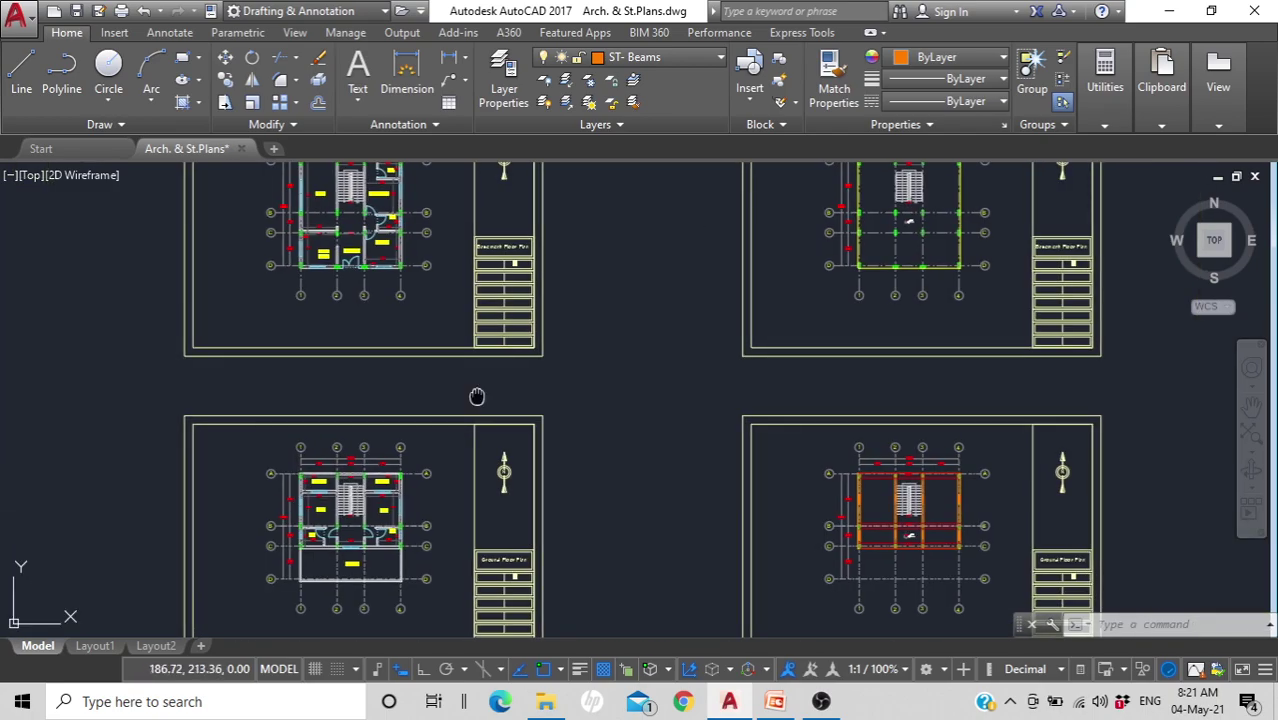
{"action": "middle_click_drag", "start_coordinate": [476, 397], "coordinate": [559, 219]}
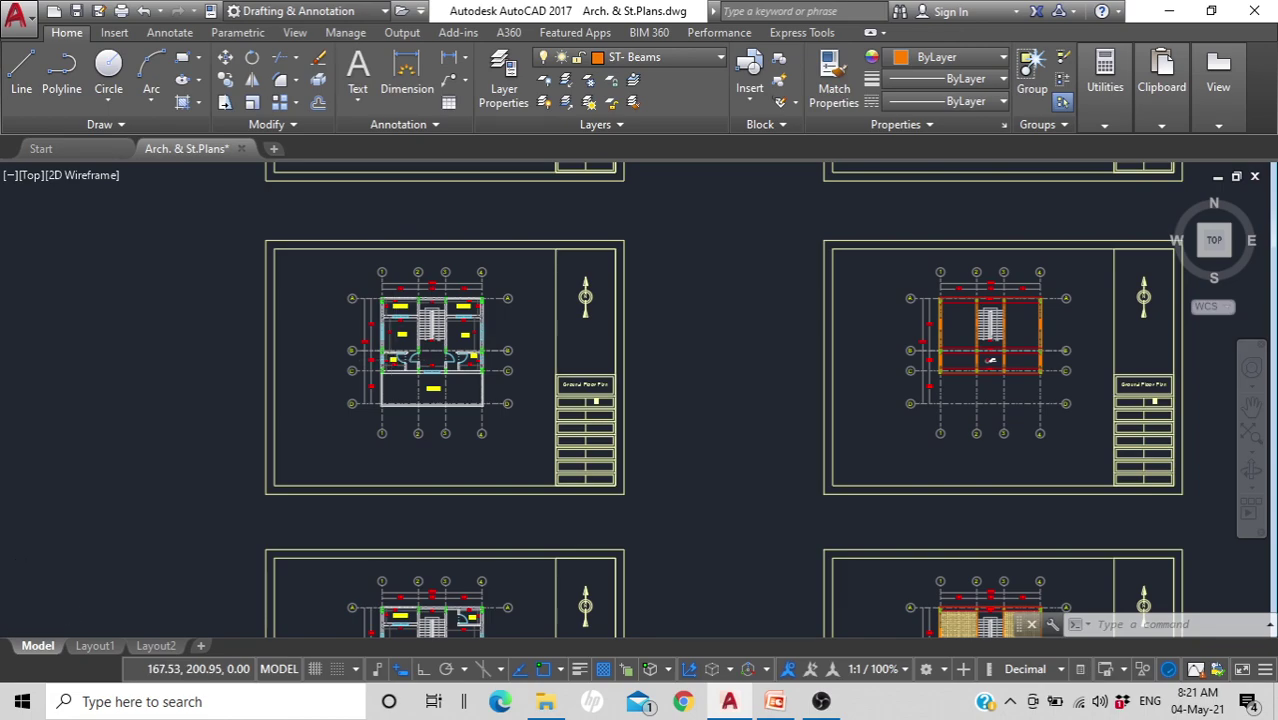
{"action": "scroll", "coordinate": [422, 355], "scroll_direction": "up", "scroll_amount": 4}
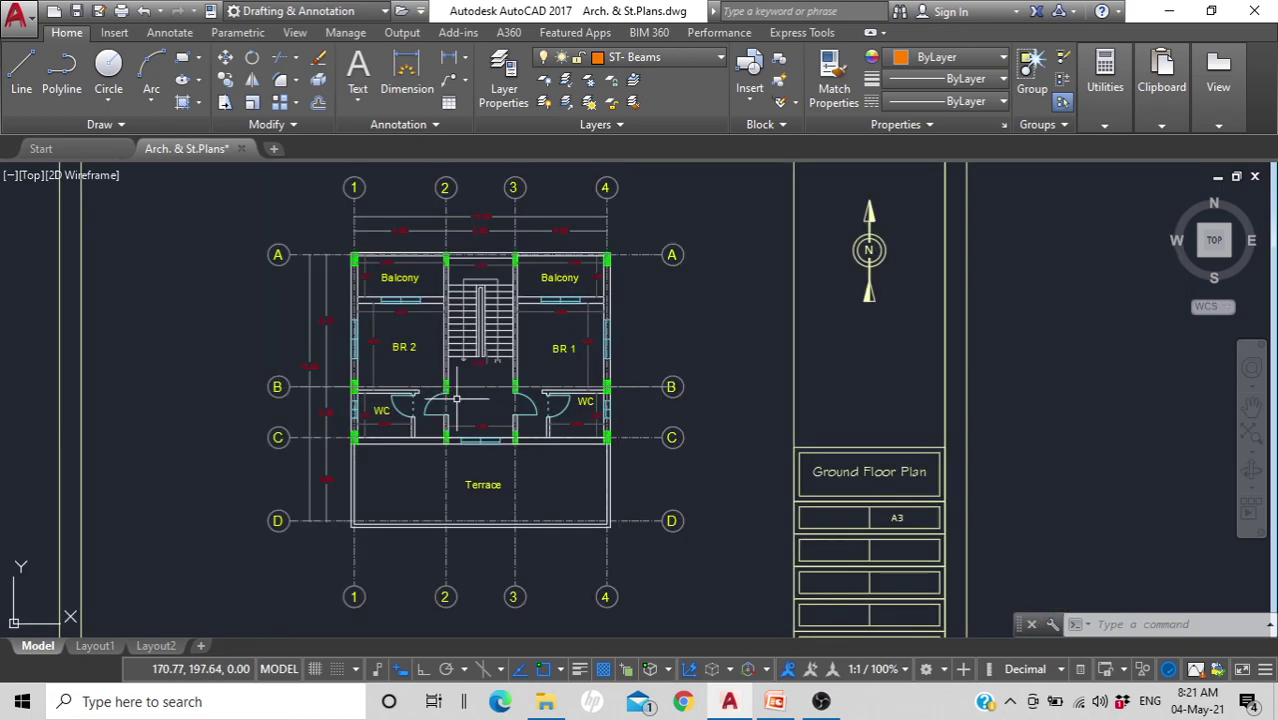
Step: Shift from the ground floor plan to the right-hand ground-floor beam sheet and zoom in on it
{"action": "middle_click_drag", "start_coordinate": [456, 398], "coordinate": [446, 356]}
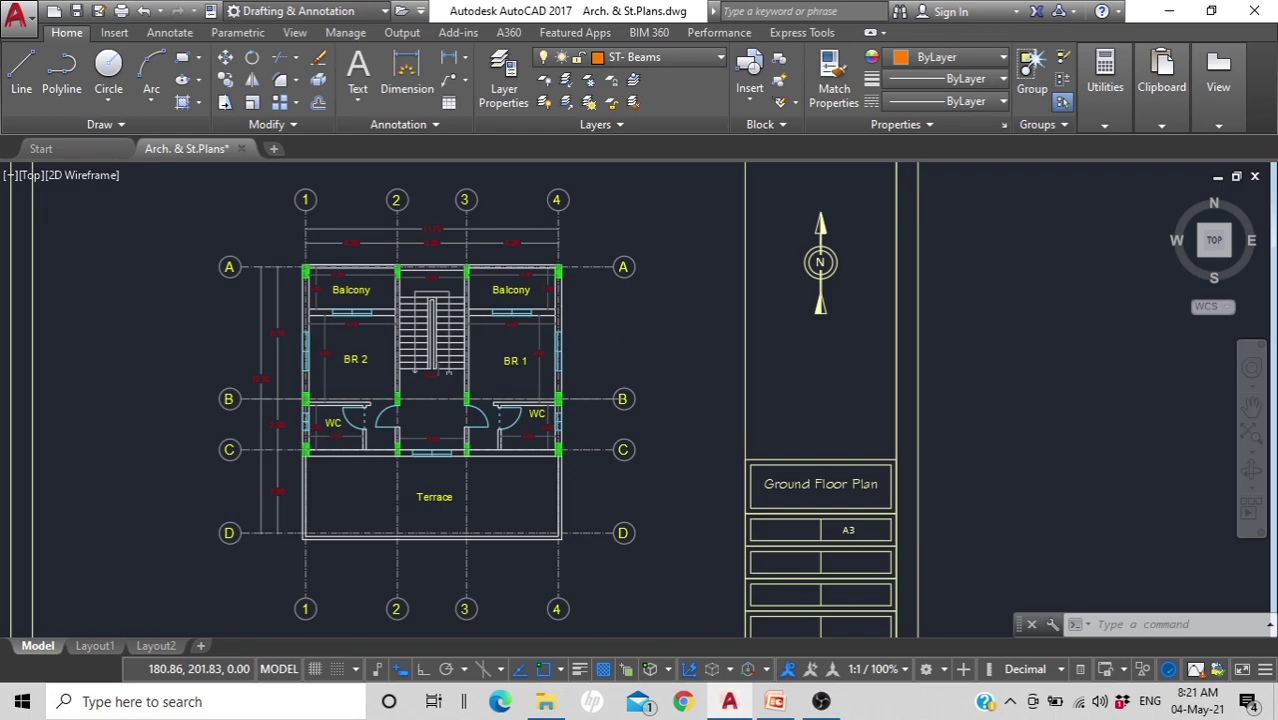
{"action": "scroll", "coordinate": [430, 372], "scroll_direction": "down", "scroll_amount": 3}
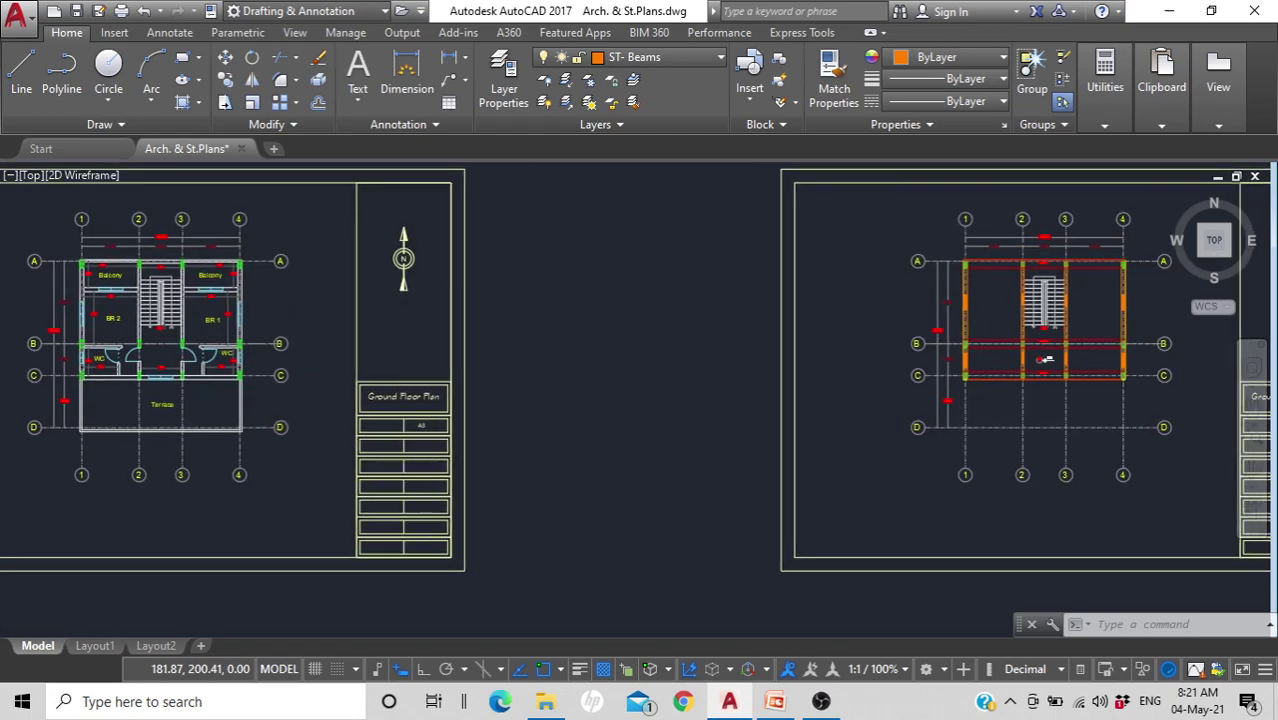
{"action": "middle_click_drag", "start_coordinate": [1100, 330], "coordinate": [743, 300]}
{"action": "scroll", "coordinate": [743, 300], "scroll_direction": "up", "scroll_amount": 2}
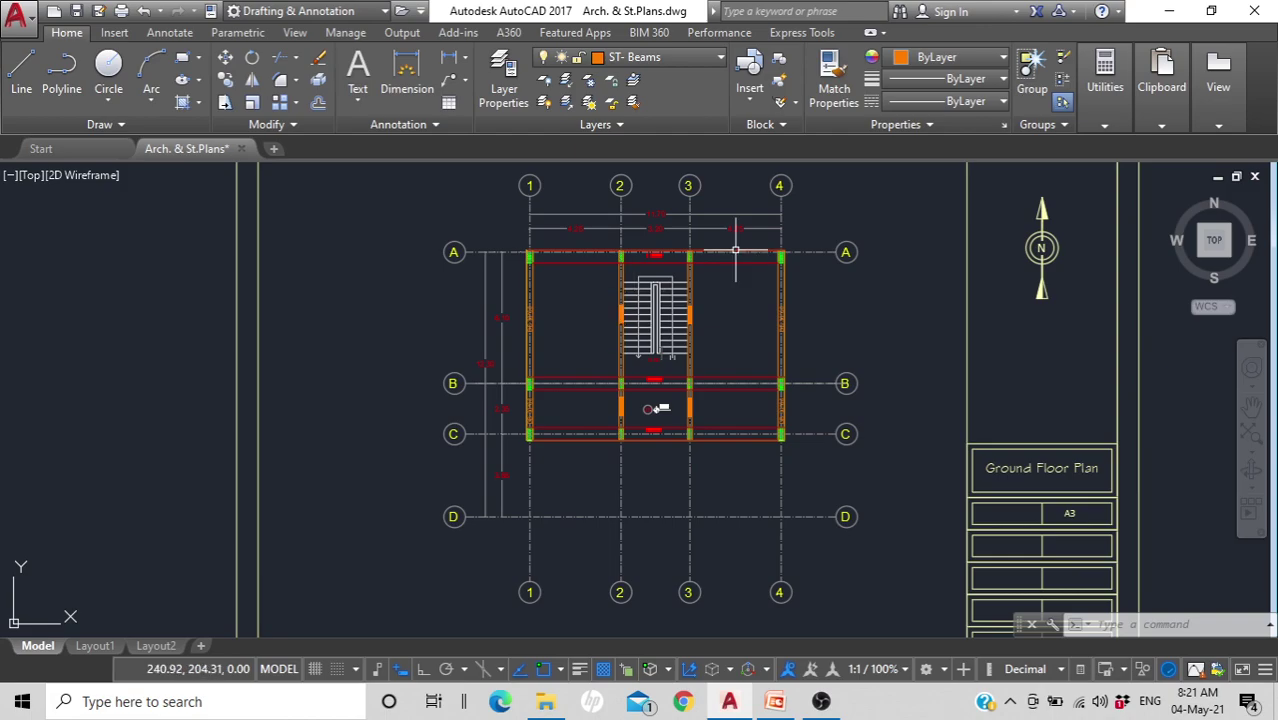
Step: Inspect the DB 30*60 beams around the stair between grids B and C, then zoom out to the full sheet
{"action": "scroll", "coordinate": [660, 407], "scroll_direction": "up", "scroll_amount": 2}
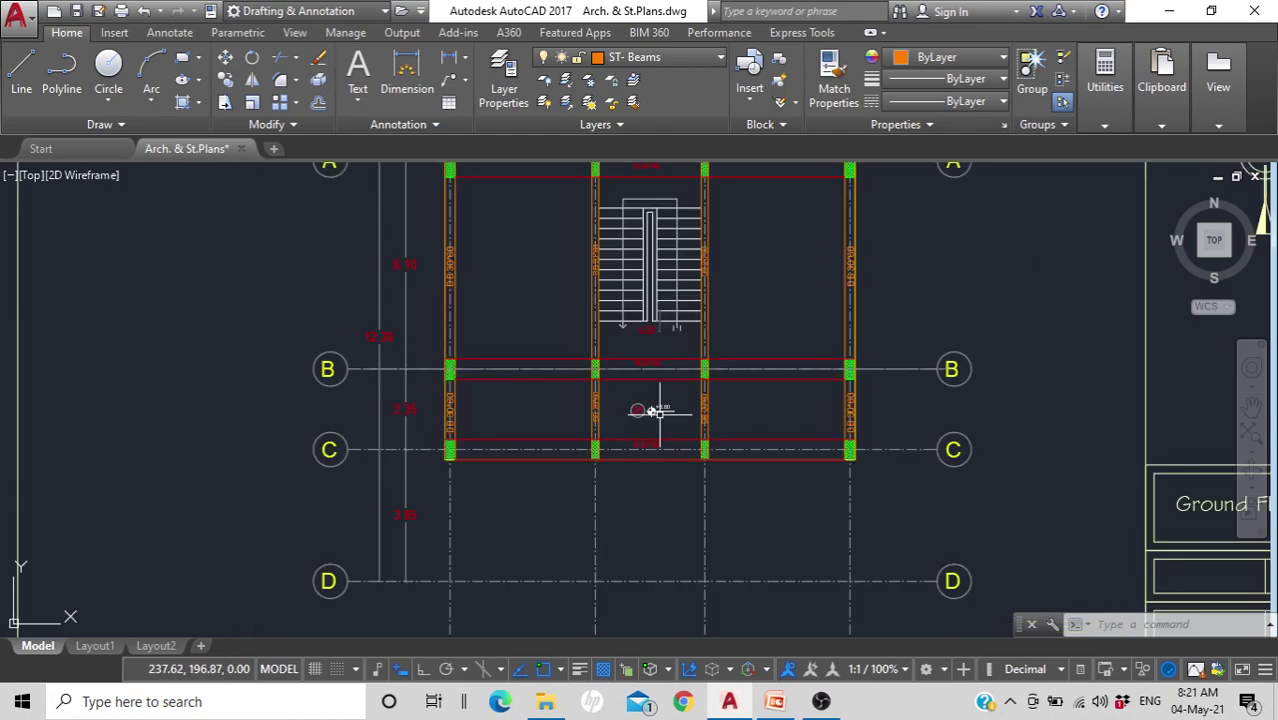
{"action": "scroll", "coordinate": [645, 435], "scroll_direction": "up", "scroll_amount": 1}
{"action": "scroll", "coordinate": [625, 460], "scroll_direction": "up", "scroll_amount": 1}
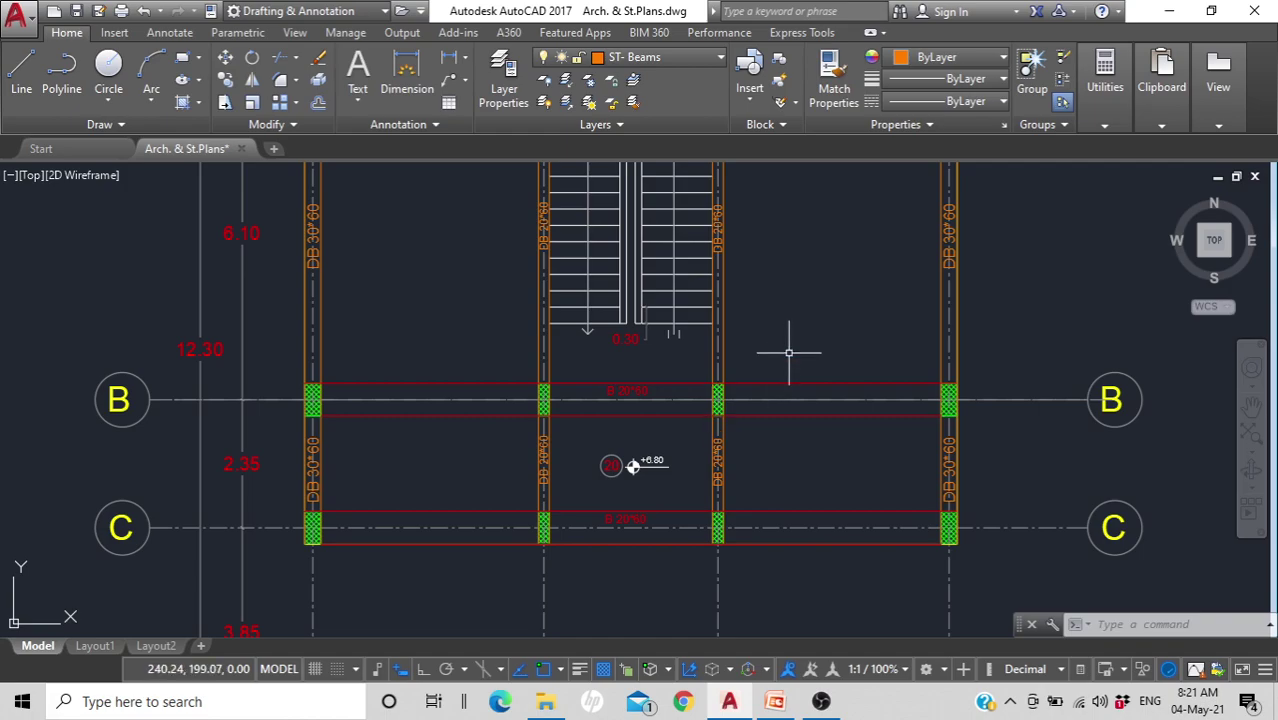
{"action": "middle_click_drag", "start_coordinate": [789, 322], "coordinate": [770, 383]}
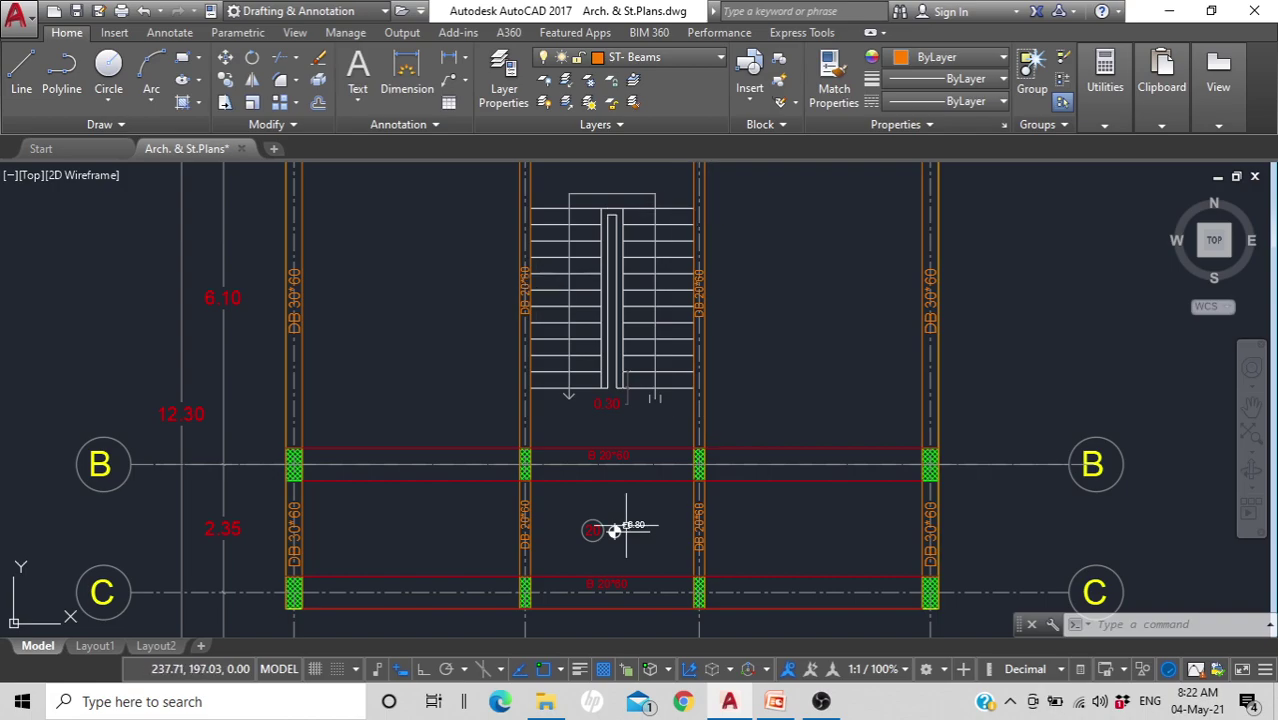
{"action": "scroll", "coordinate": [461, 308], "scroll_direction": "down", "scroll_amount": 2}
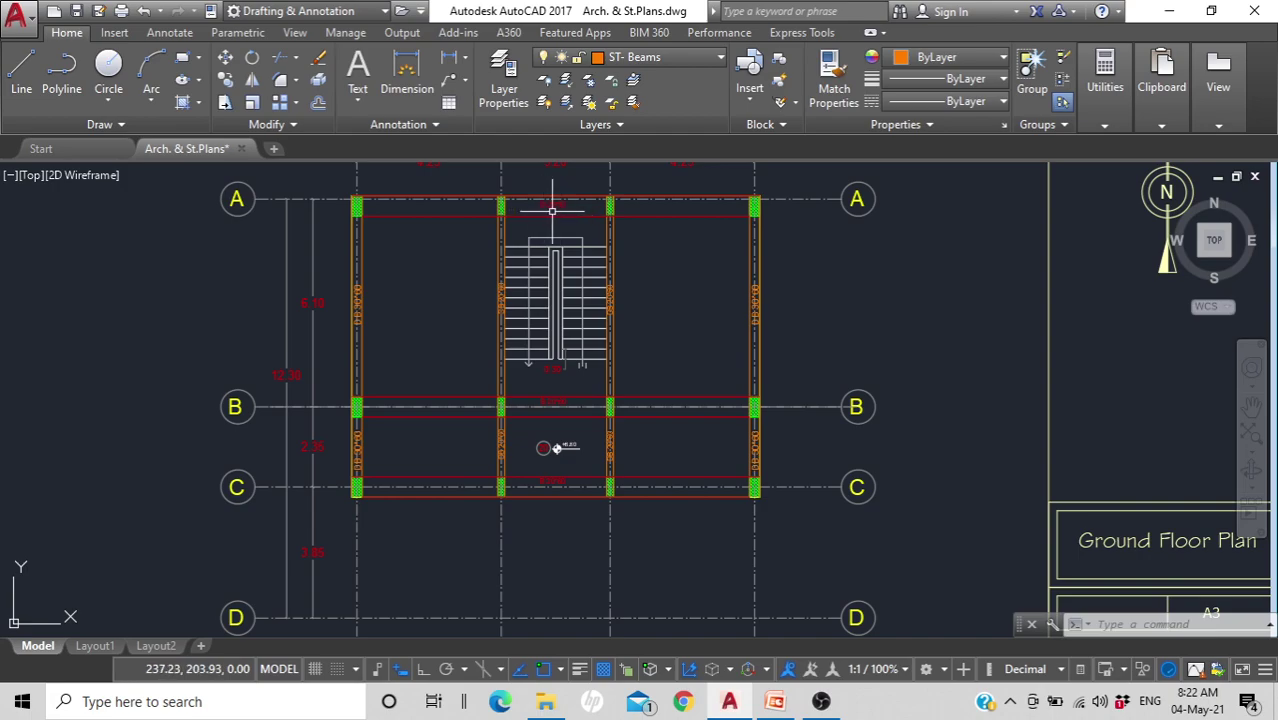
{"action": "scroll", "coordinate": [552, 210], "scroll_direction": "up", "scroll_amount": 2}
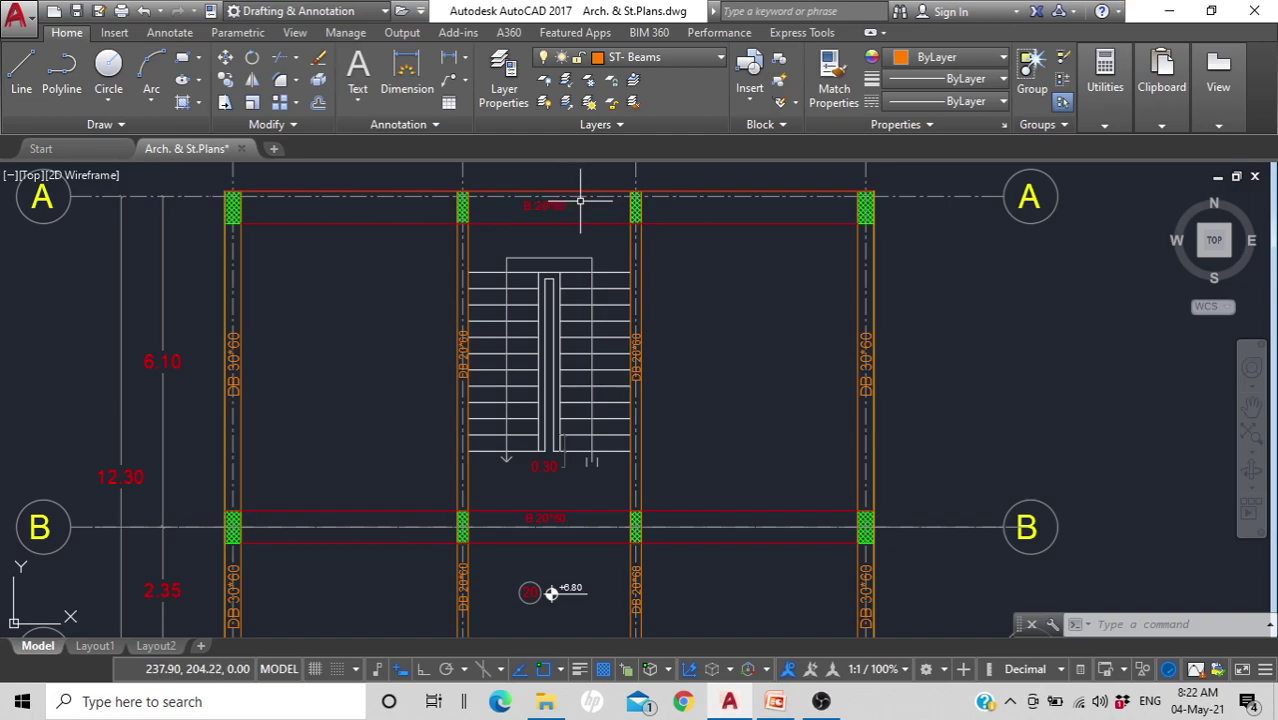
{"action": "scroll", "coordinate": [577, 206], "scroll_direction": "down", "scroll_amount": 2}
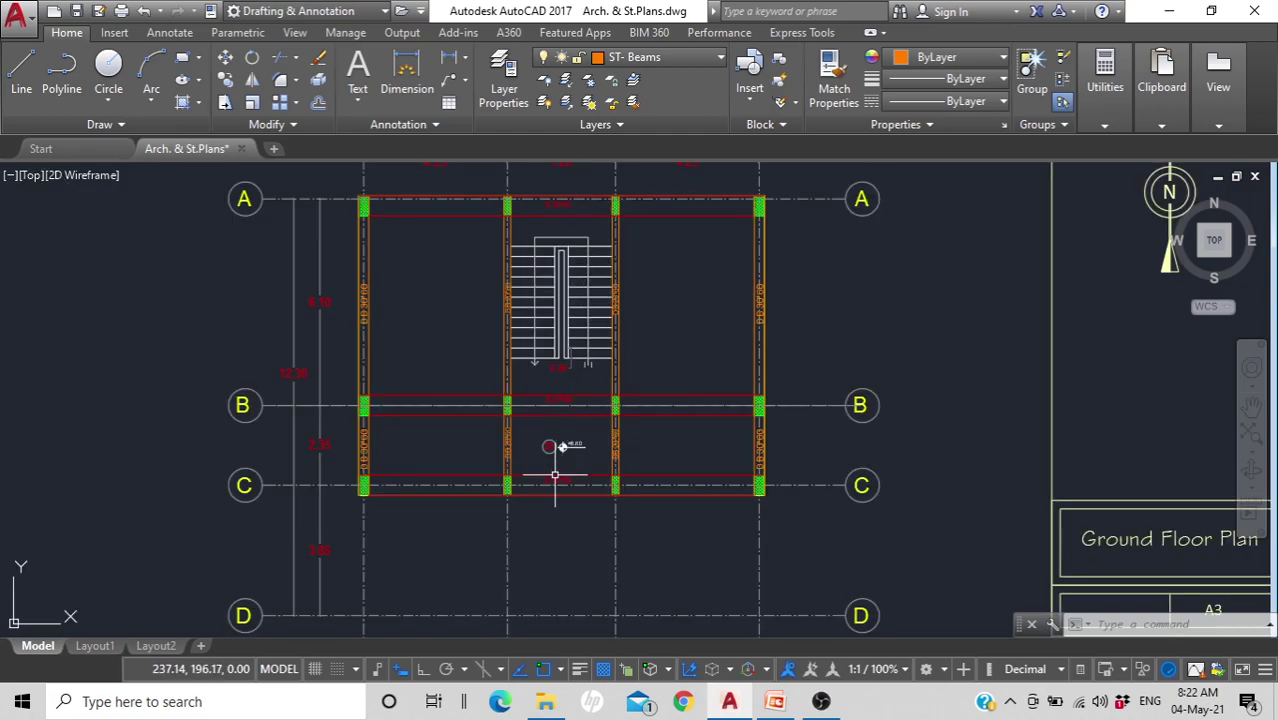
{"action": "scroll", "coordinate": [418, 343], "scroll_direction": "down", "scroll_amount": 1}
Step: Bring the Roof Floor Plan sheets into view and zoom in on them
{"action": "scroll", "coordinate": [420, 340], "scroll_direction": "down", "scroll_amount": 2}
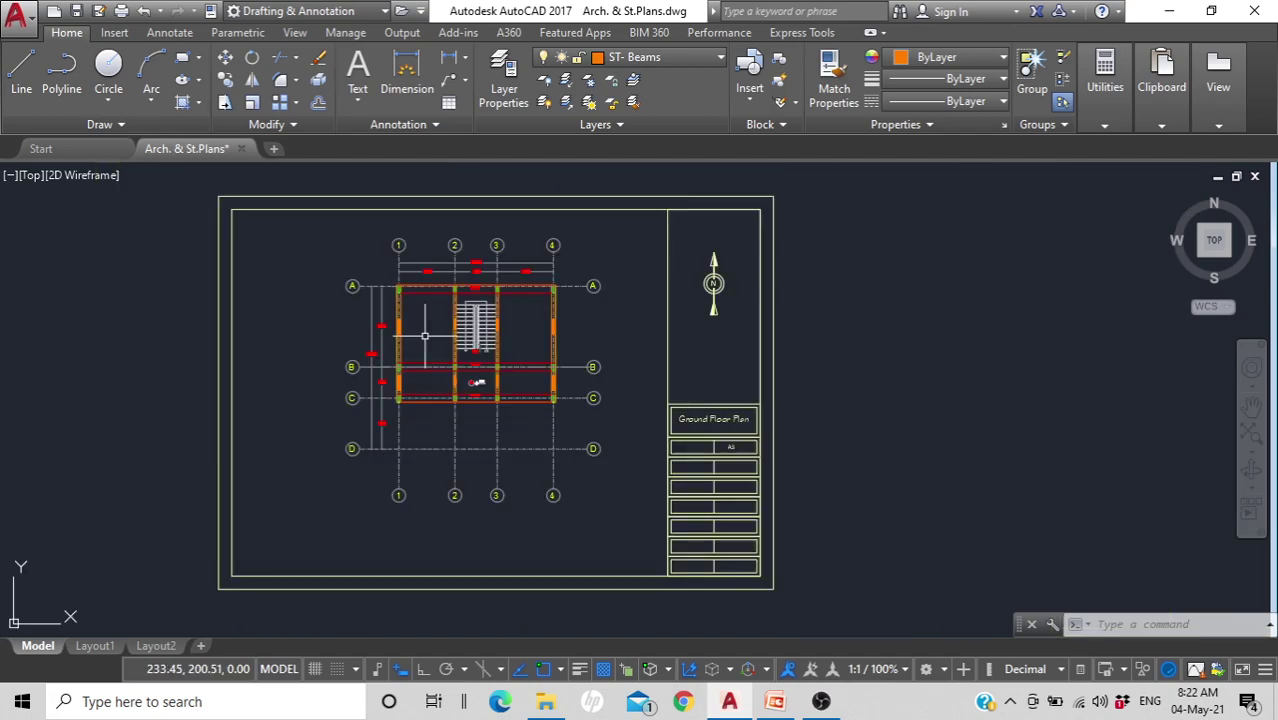
{"action": "scroll", "coordinate": [425, 335], "scroll_direction": "down", "scroll_amount": 3}
{"action": "middle_click_drag", "start_coordinate": [433, 327], "coordinate": [733, 352]}
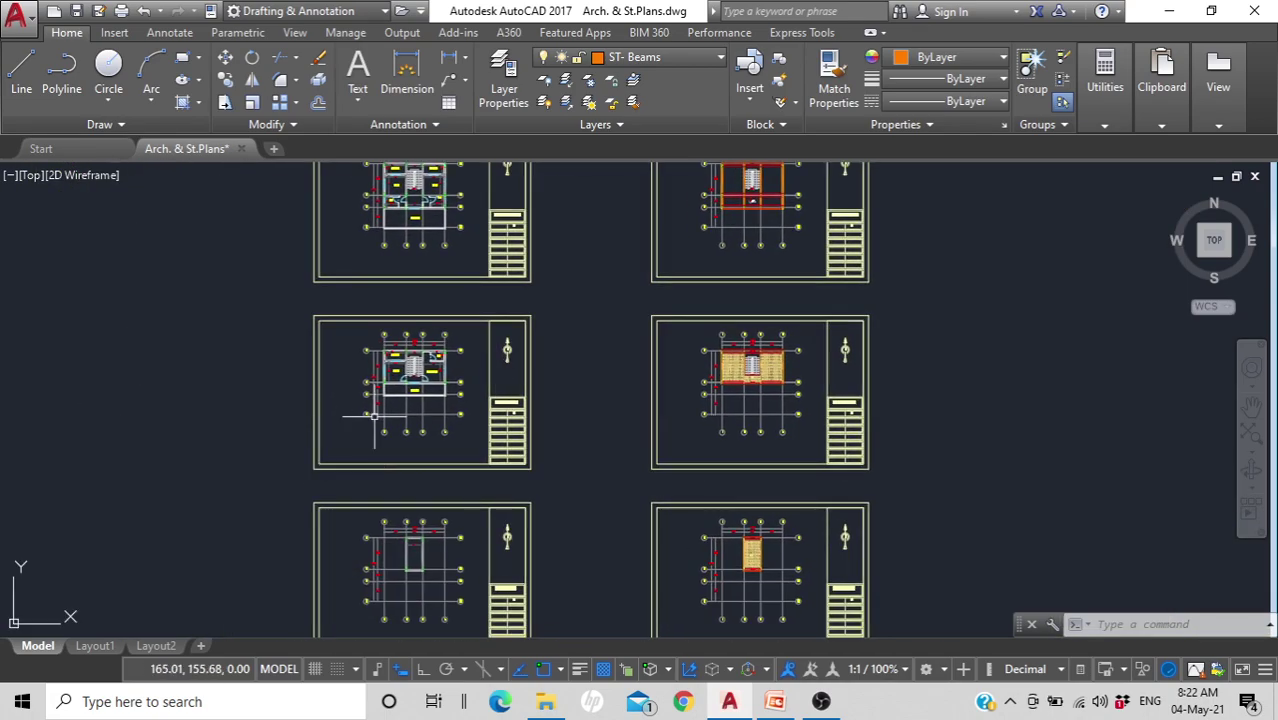
{"action": "scroll", "coordinate": [411, 368], "scroll_direction": "down", "scroll_amount": 3}
{"action": "scroll", "coordinate": [411, 373], "scroll_direction": "up", "scroll_amount": 4}
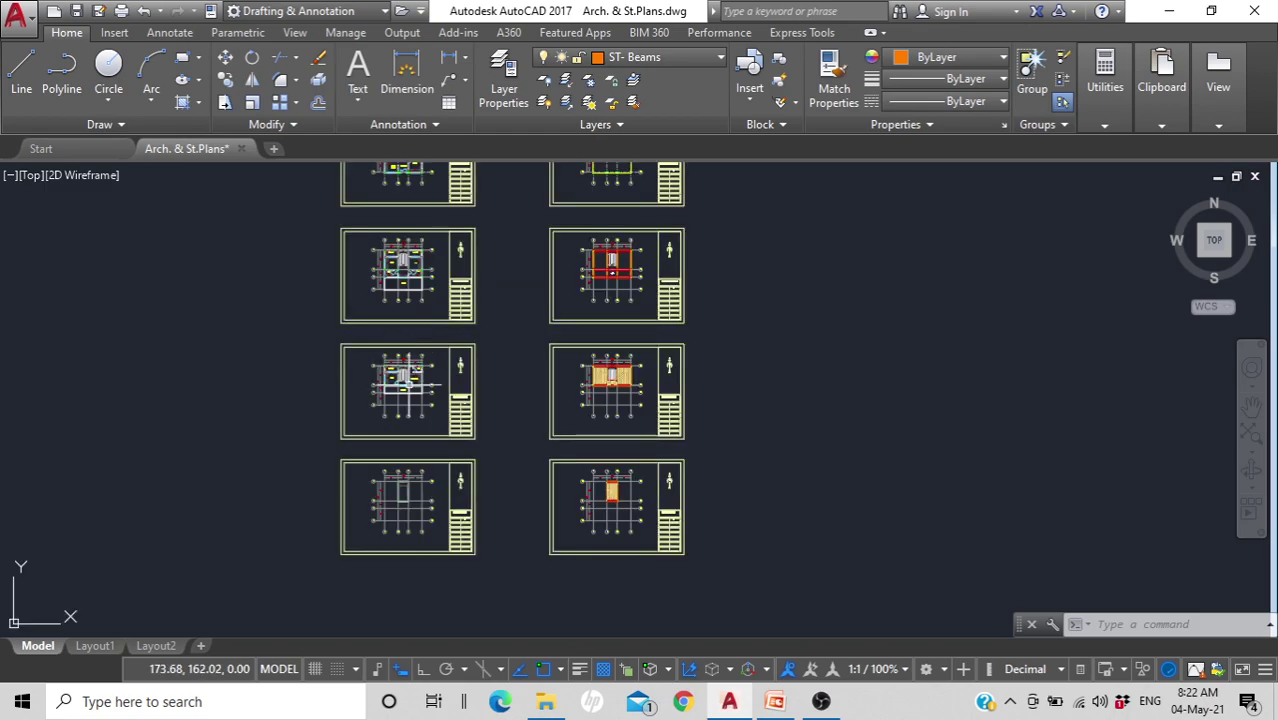
{"action": "scroll", "coordinate": [408, 373], "scroll_direction": "up", "scroll_amount": 4}
{"action": "scroll", "coordinate": [413, 375], "scroll_direction": "up", "scroll_amount": 4}
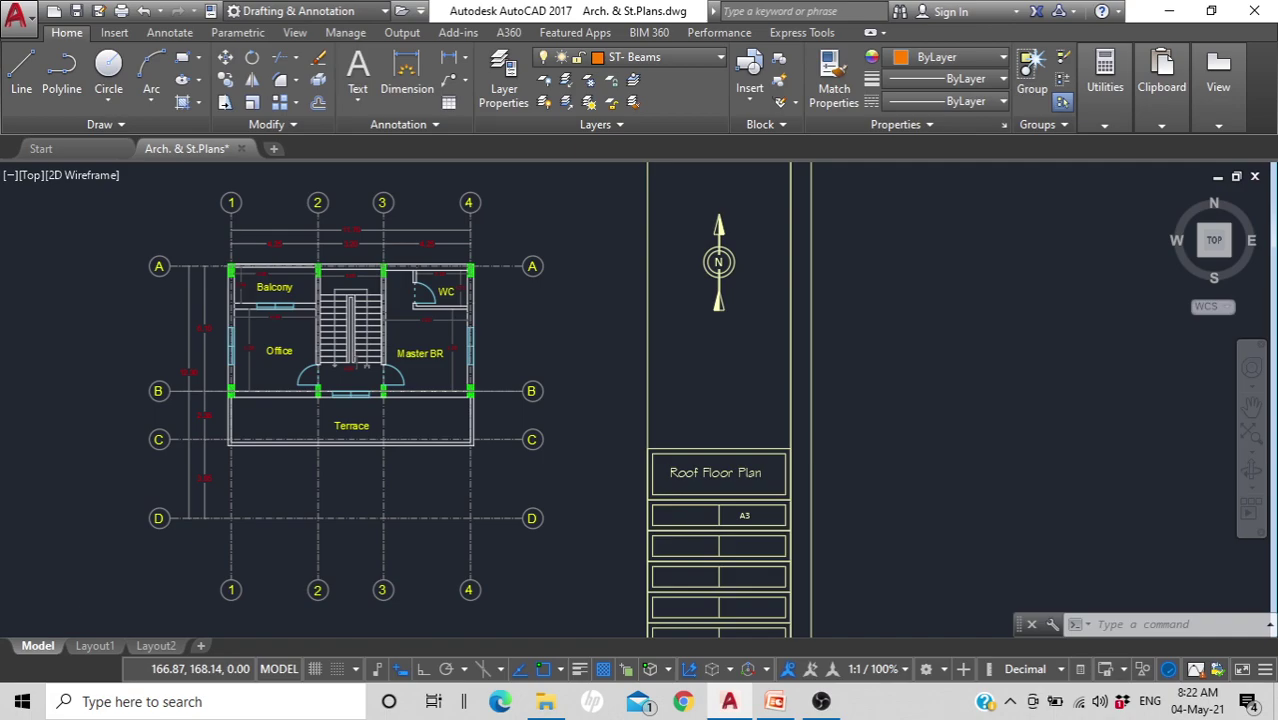
{"action": "scroll", "coordinate": [251, 266], "scroll_direction": "up", "scroll_amount": 2}
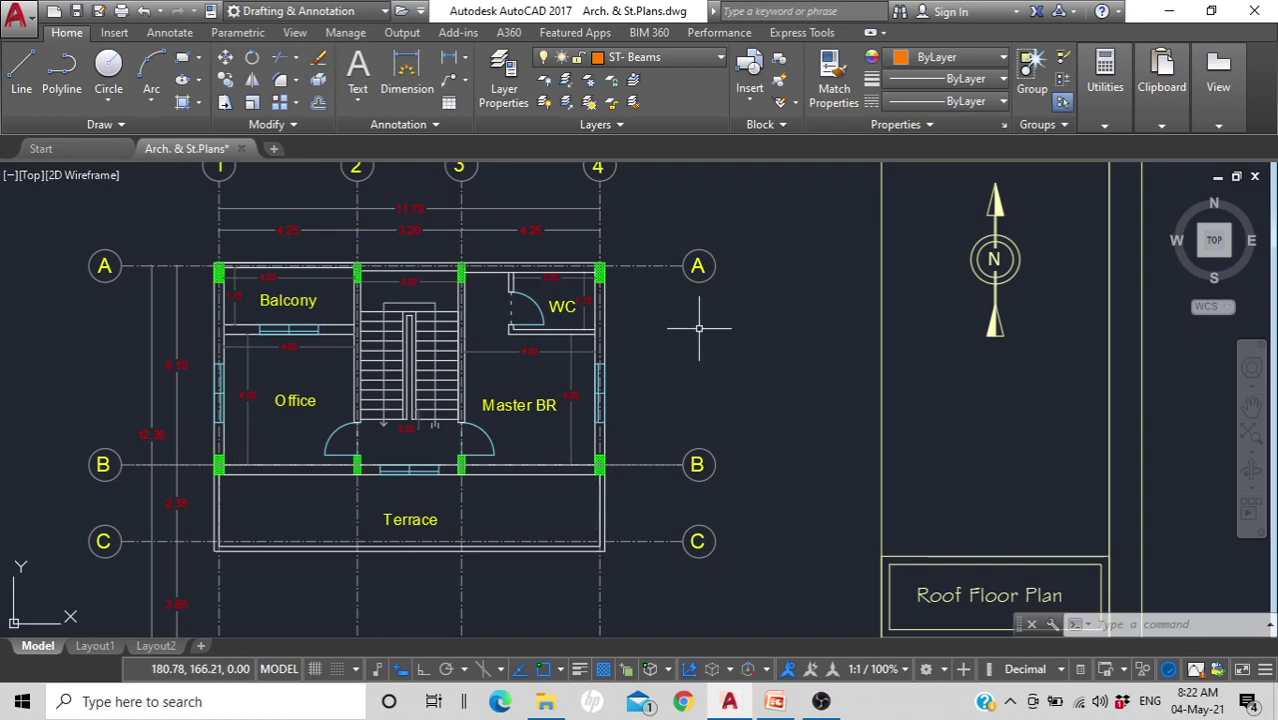
Step: Centre the structural roof plan sheet and zoom in toward grid line A
{"action": "scroll", "coordinate": [721, 290], "scroll_direction": "down", "scroll_amount": 4}
{"action": "middle_click_drag", "start_coordinate": [721, 293], "coordinate": [175, 307]}
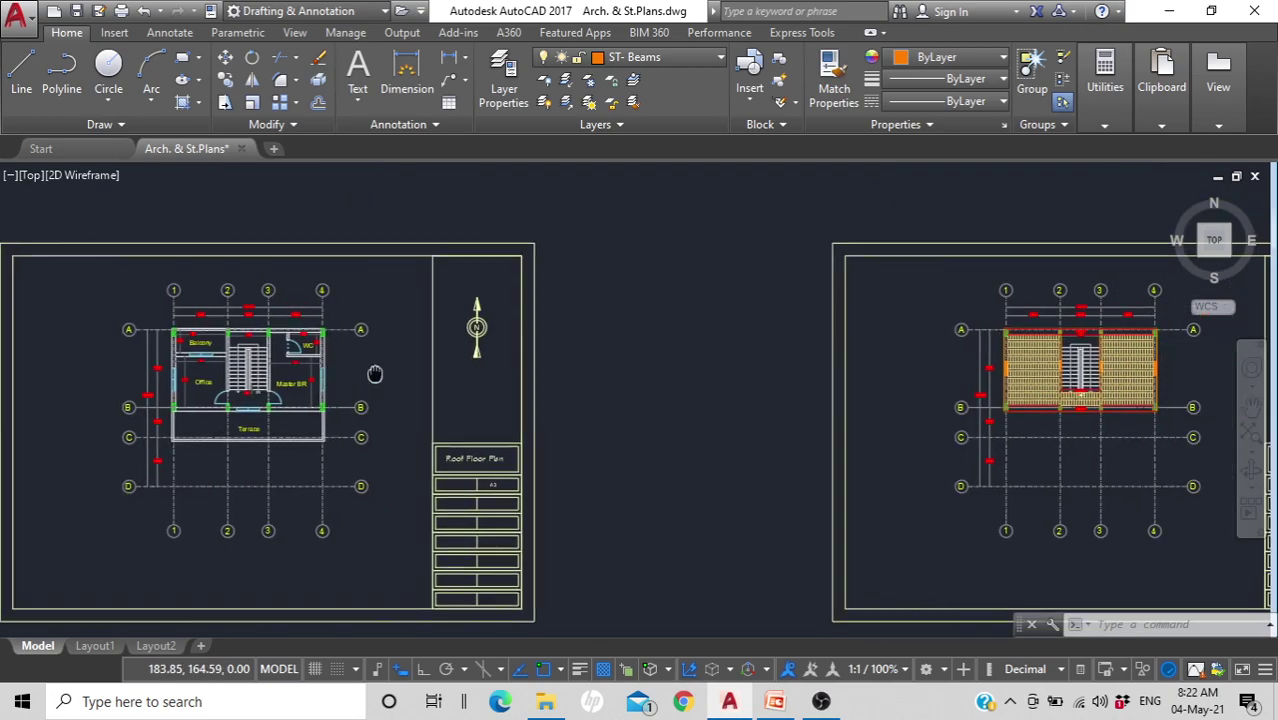
{"action": "middle_click_drag", "start_coordinate": [747, 342], "coordinate": [447, 342]}
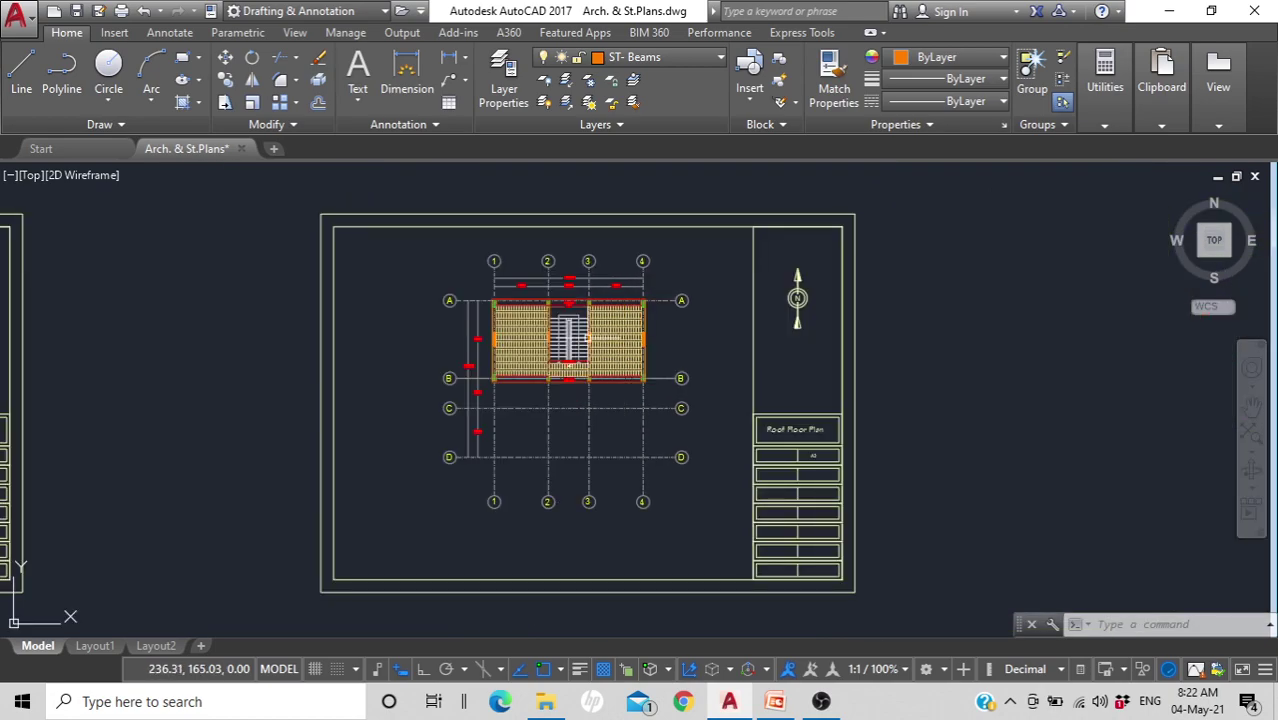
{"action": "scroll", "coordinate": [603, 335], "scroll_direction": "up", "scroll_amount": 2}
{"action": "scroll", "coordinate": [603, 335], "scroll_direction": "up", "scroll_amount": 1}
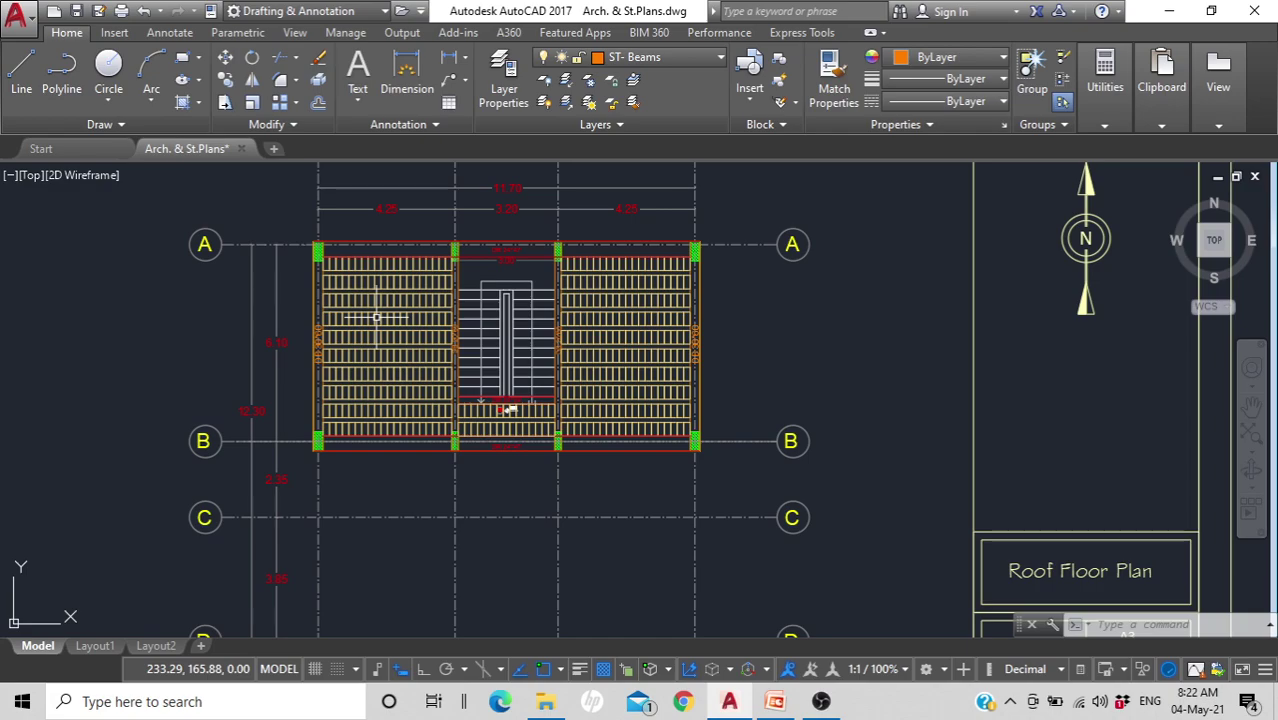
{"action": "scroll", "coordinate": [506, 405], "scroll_direction": "up", "scroll_amount": 4}
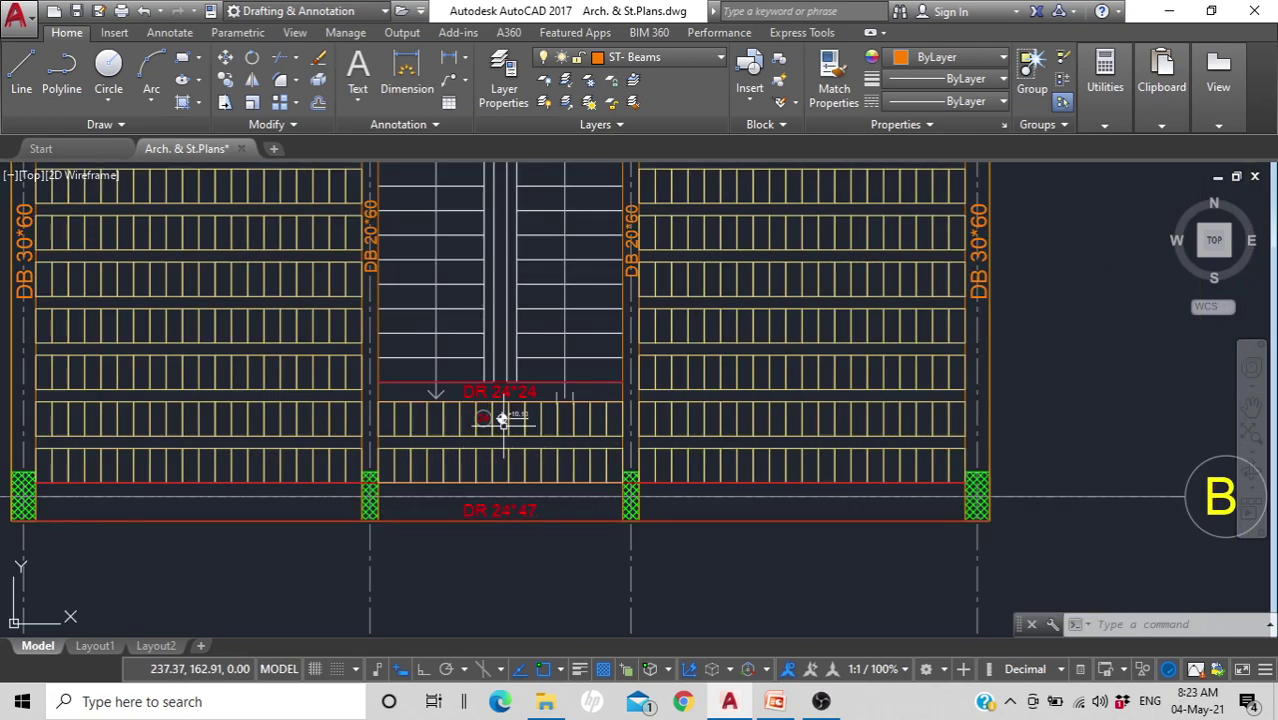
{"action": "scroll", "coordinate": [520, 421], "scroll_direction": "up", "scroll_amount": 2}
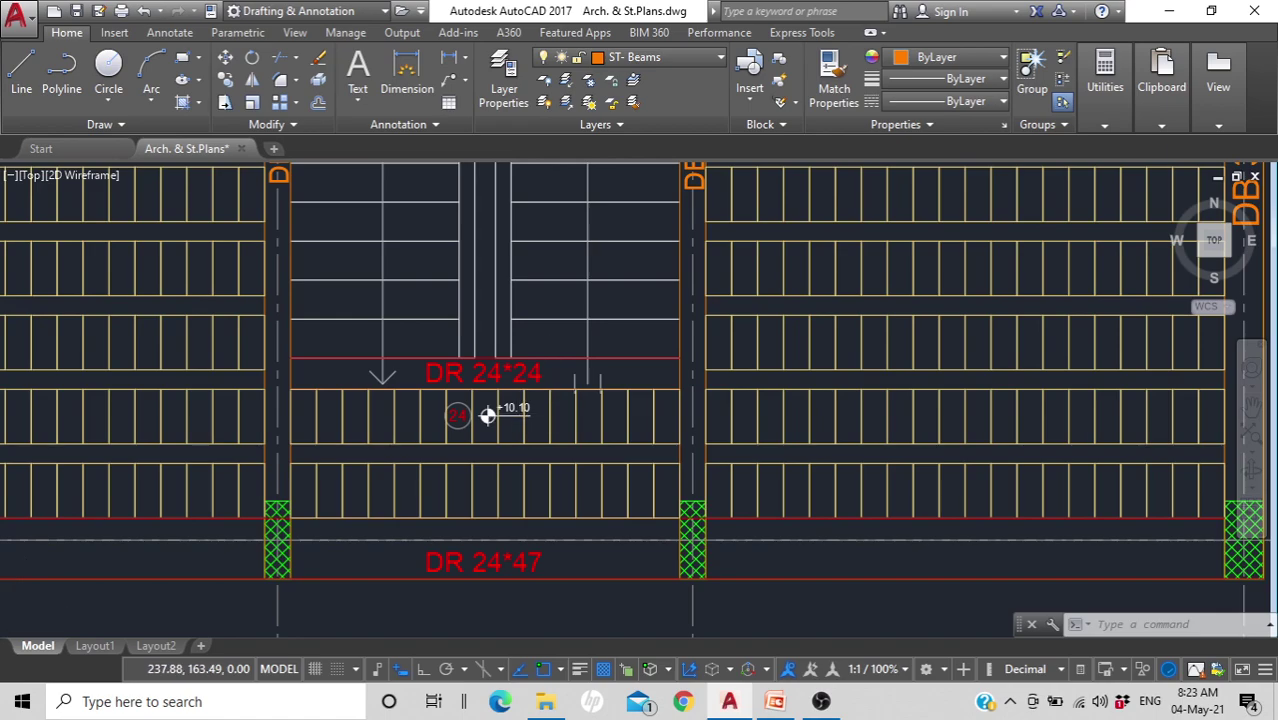
{"action": "scroll", "coordinate": [510, 400], "scroll_direction": "down", "scroll_amount": 5}
{"action": "middle_click_drag", "start_coordinate": [556, 348], "coordinate": [549, 440]}
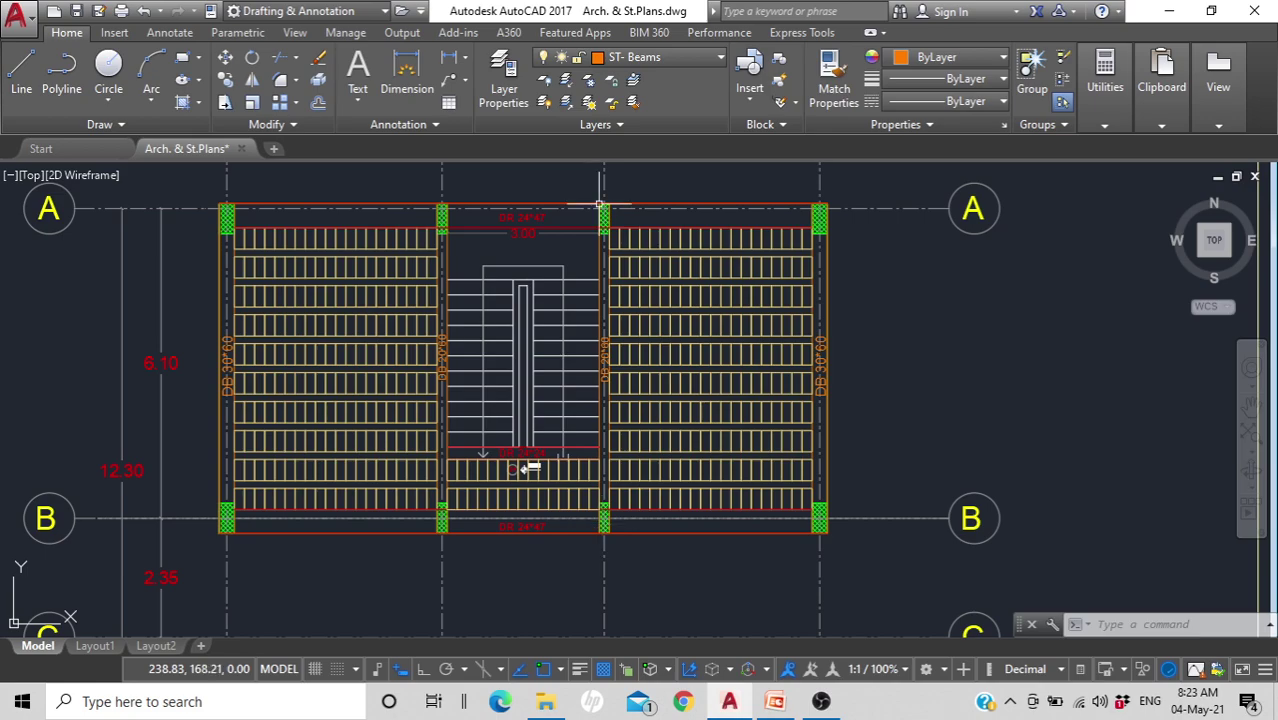
Step: Examine the joists and DR 24*24 beam beside the stair, then zoom out to all sheets
{"action": "scroll", "coordinate": [605, 460], "scroll_direction": "up", "scroll_amount": 4}
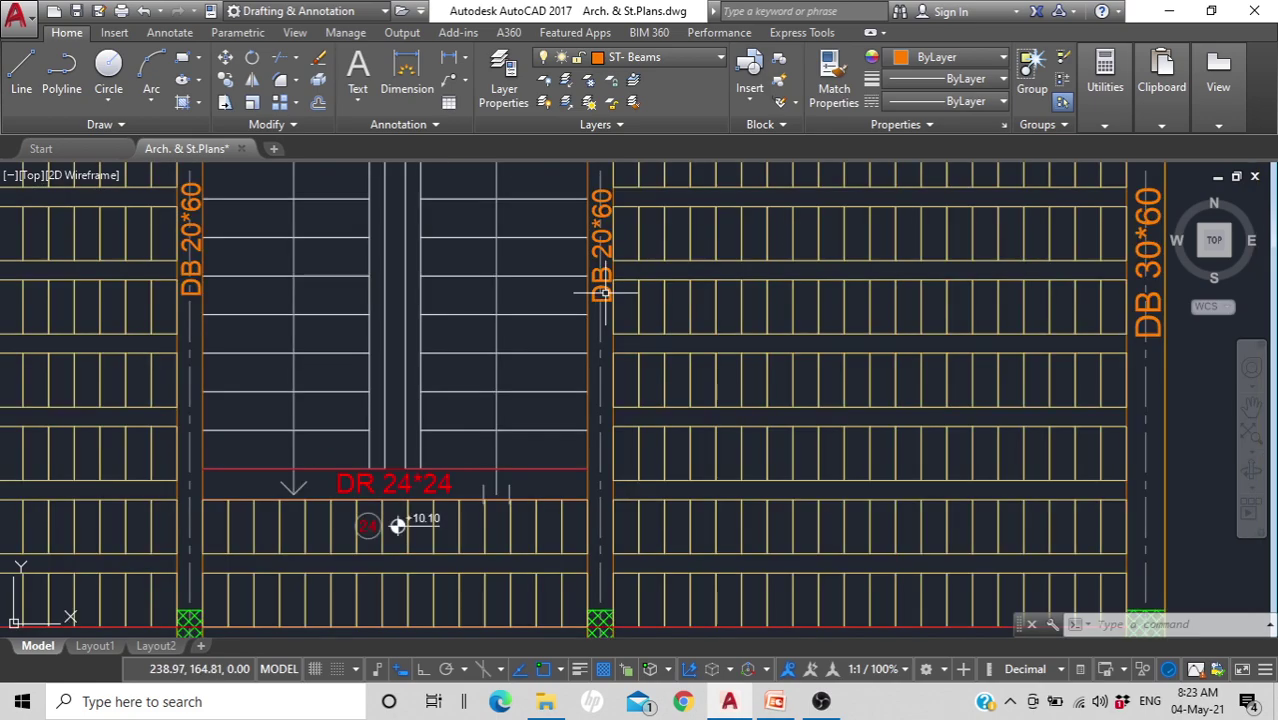
{"action": "scroll", "coordinate": [605, 292], "scroll_direction": "down", "scroll_amount": 2}
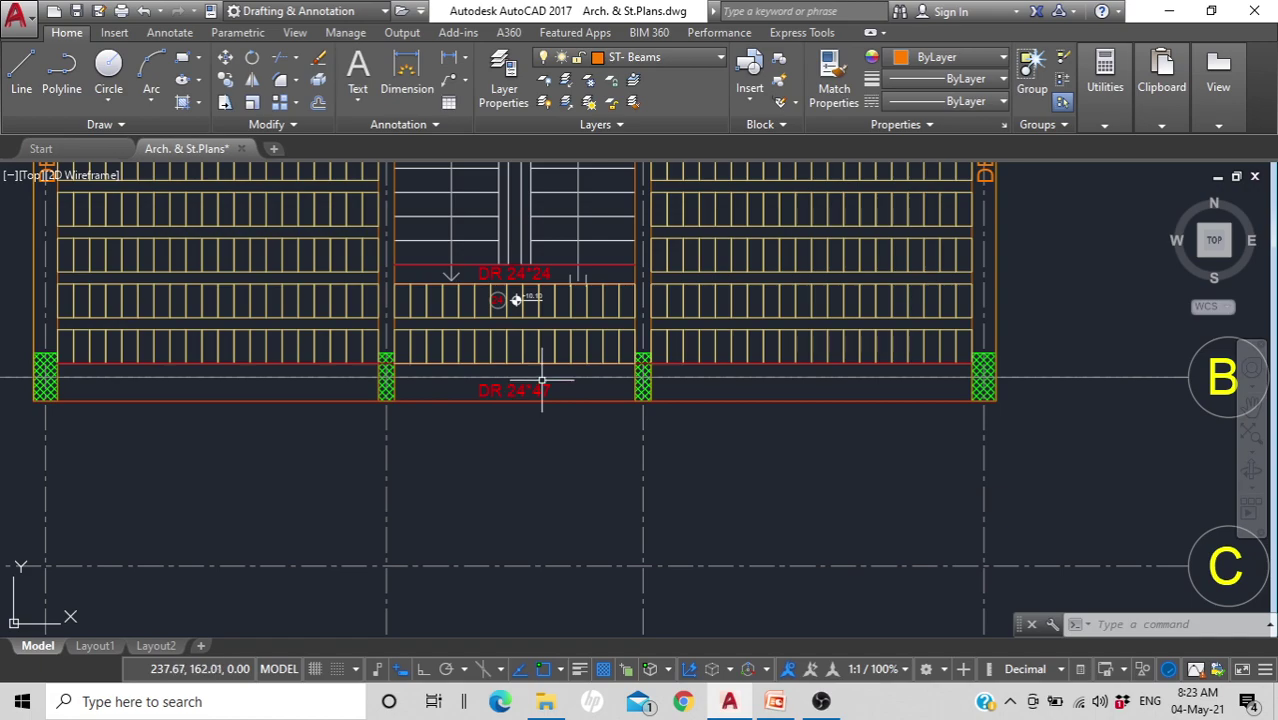
{"action": "scroll", "coordinate": [541, 380], "scroll_direction": "down", "scroll_amount": 2}
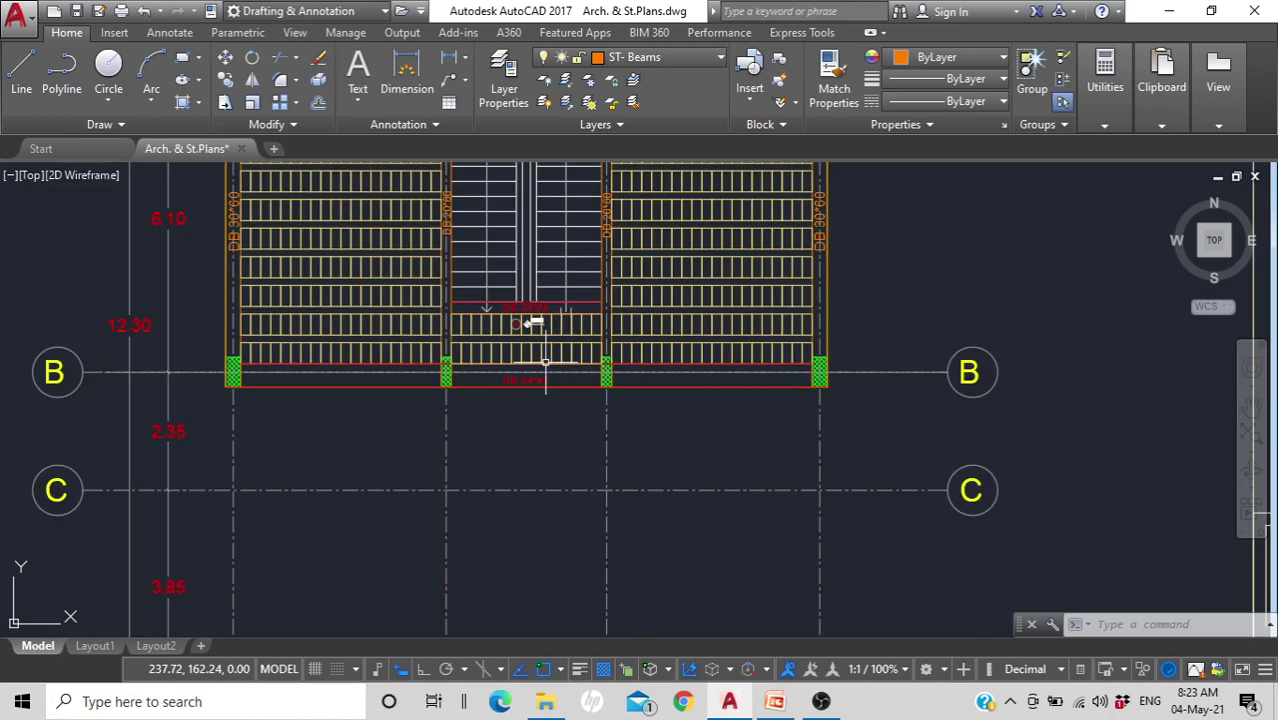
{"action": "middle_click_drag", "start_coordinate": [545, 362], "coordinate": [530, 527]}
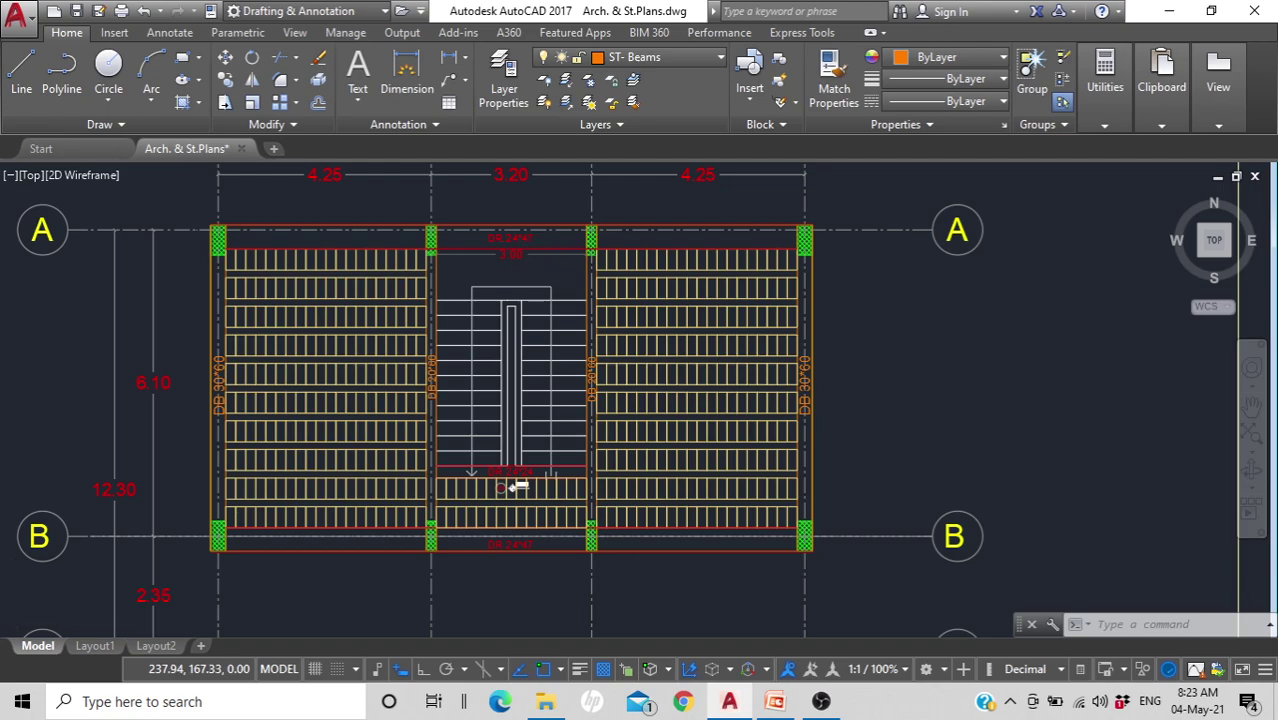
{"action": "scroll", "coordinate": [541, 270], "scroll_direction": "down", "scroll_amount": 2}
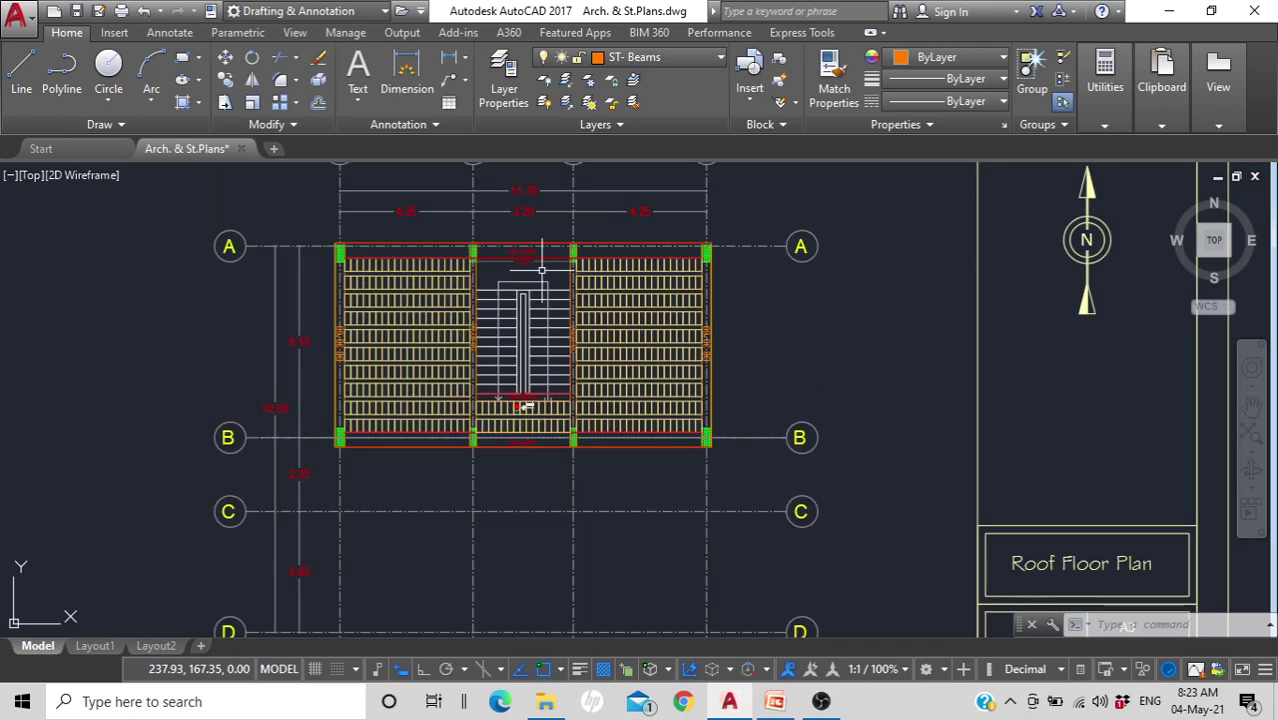
{"action": "scroll", "coordinate": [698, 378], "scroll_direction": "down", "scroll_amount": 10}
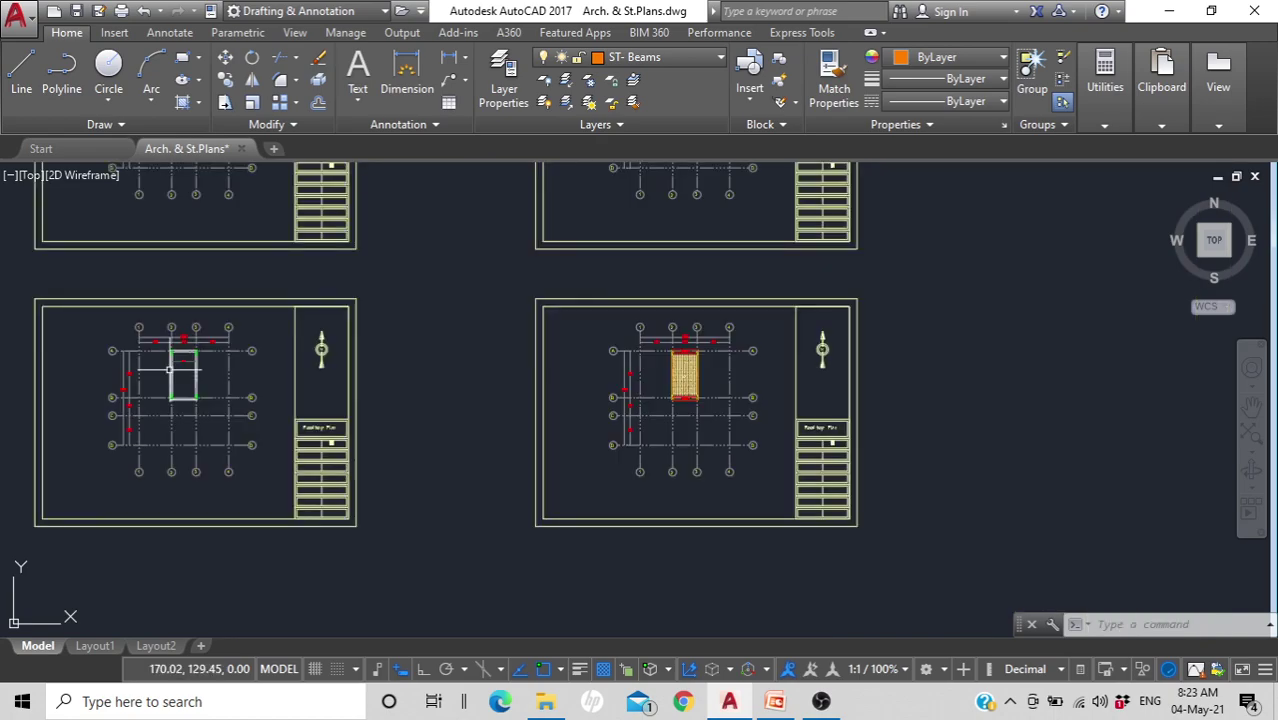
{"action": "scroll", "coordinate": [170, 370], "scroll_direction": "up", "scroll_amount": 4}
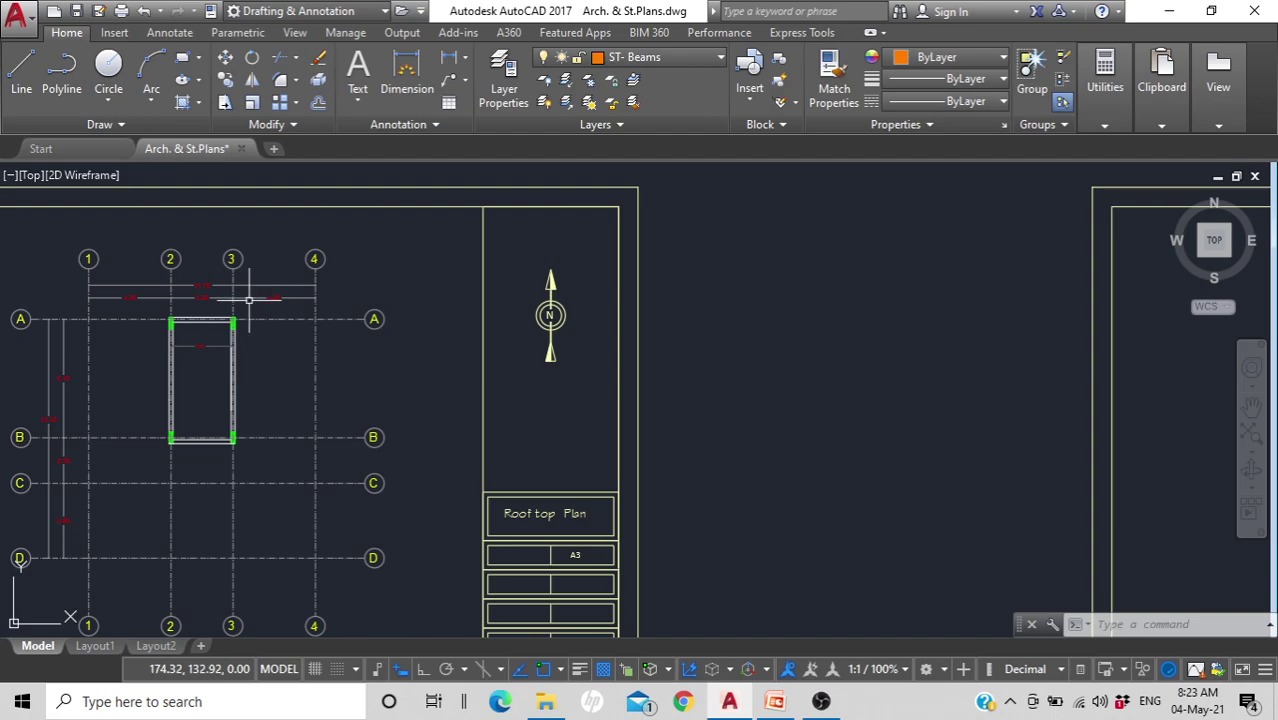
{"action": "middle_click_drag", "start_coordinate": [249, 299], "coordinate": [650, 305]}
{"action": "scroll", "coordinate": [597, 300], "scroll_direction": "up", "scroll_amount": 4}
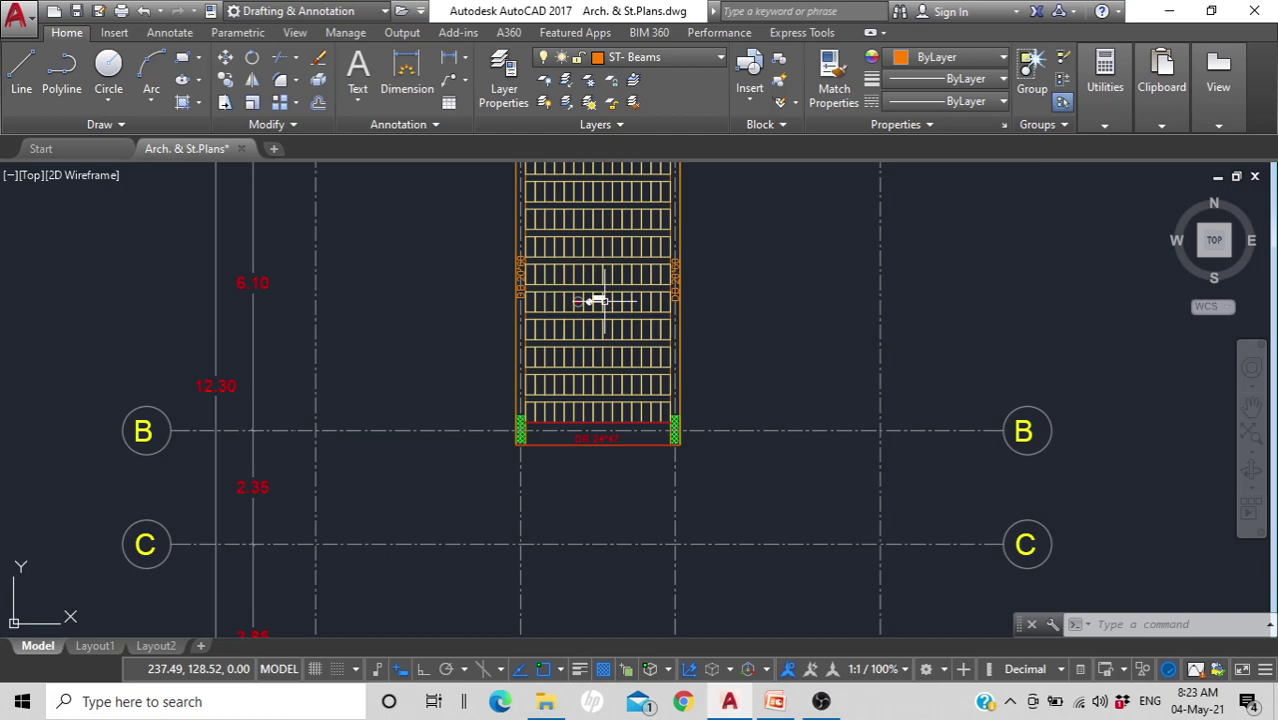
{"action": "scroll", "coordinate": [597, 300], "scroll_direction": "down", "scroll_amount": 6}
{"action": "scroll", "coordinate": [595, 344], "scroll_direction": "up", "scroll_amount": 10}
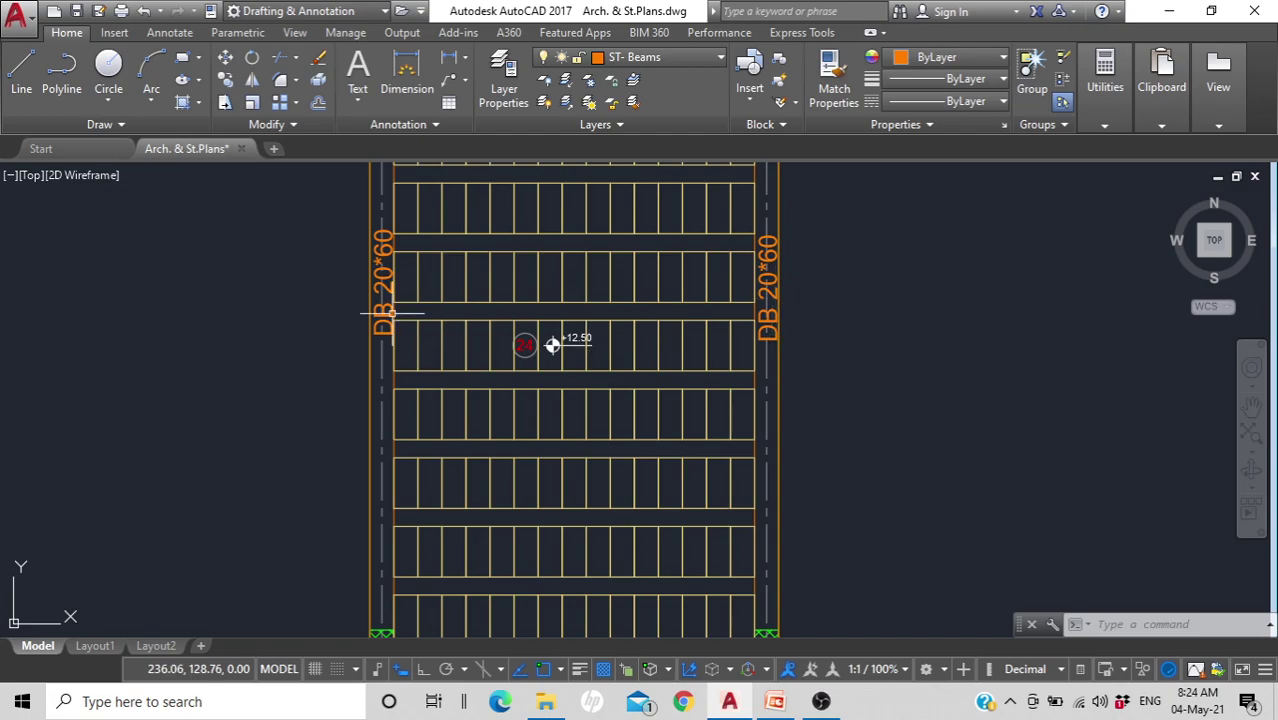
{"action": "scroll", "coordinate": [391, 313], "scroll_direction": "down", "scroll_amount": 3}
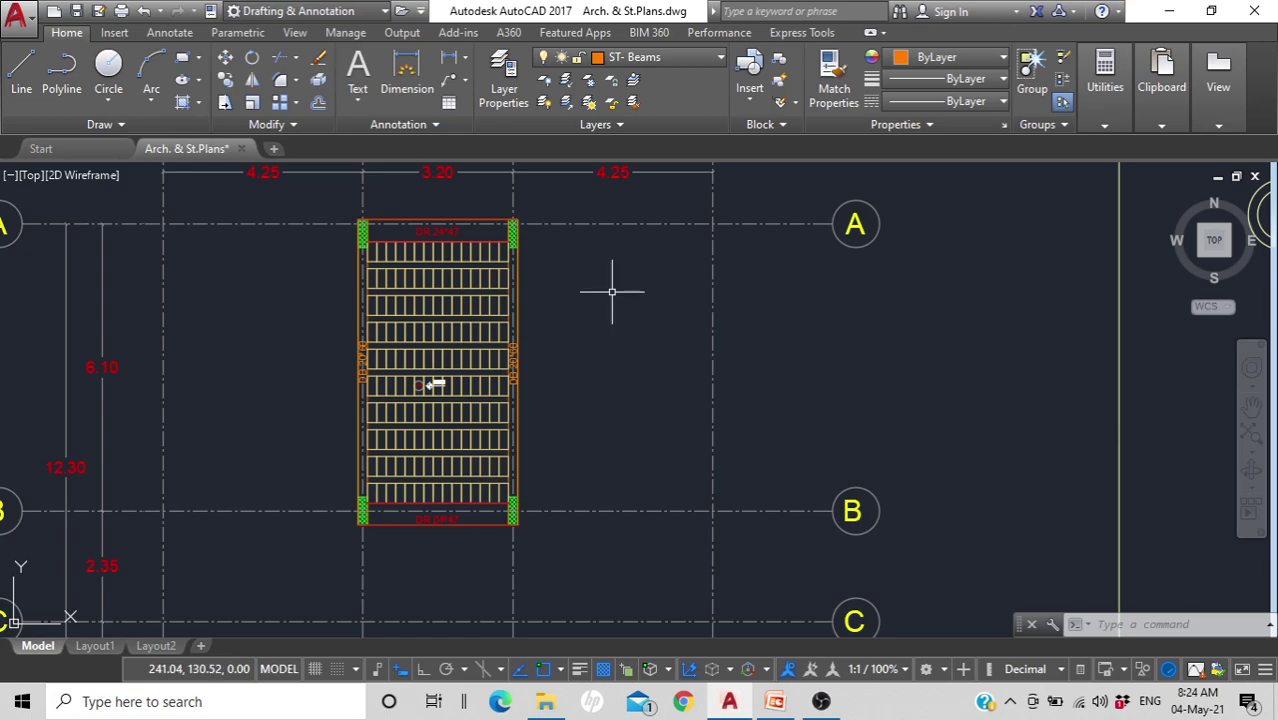
{"action": "scroll", "coordinate": [612, 292], "scroll_direction": "down", "scroll_amount": 2}
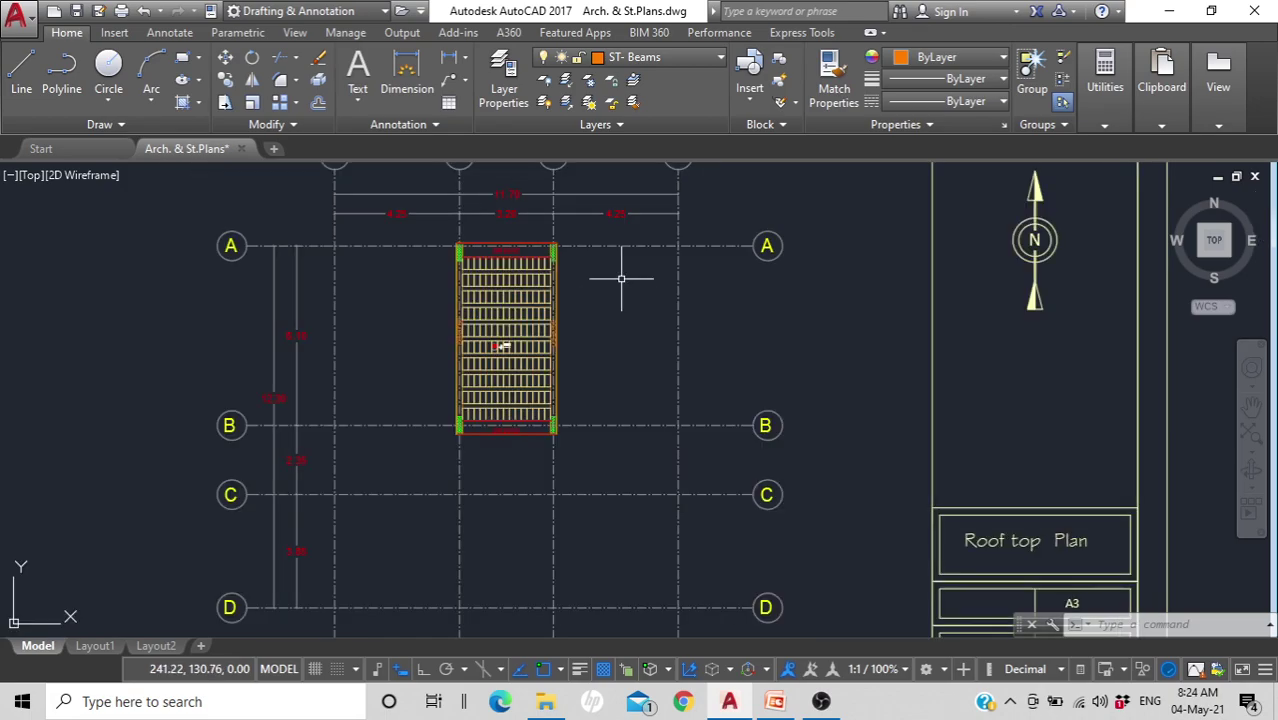
{"action": "scroll", "coordinate": [621, 279], "scroll_direction": "up", "scroll_amount": 5}
Step: Measure the spacing between adjacent roof-top slab ribs with DIST, reading 0.50
{"action": "type", "text": "dis"}
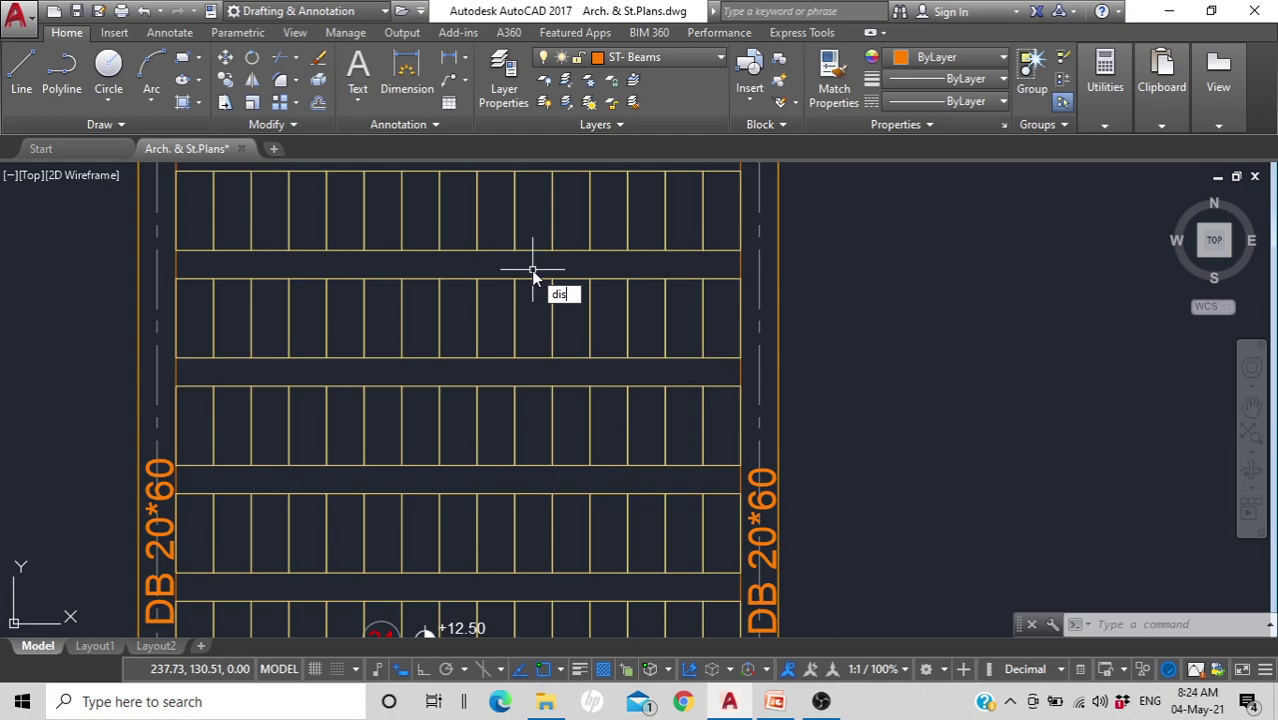
{"action": "key", "text": "Return"}
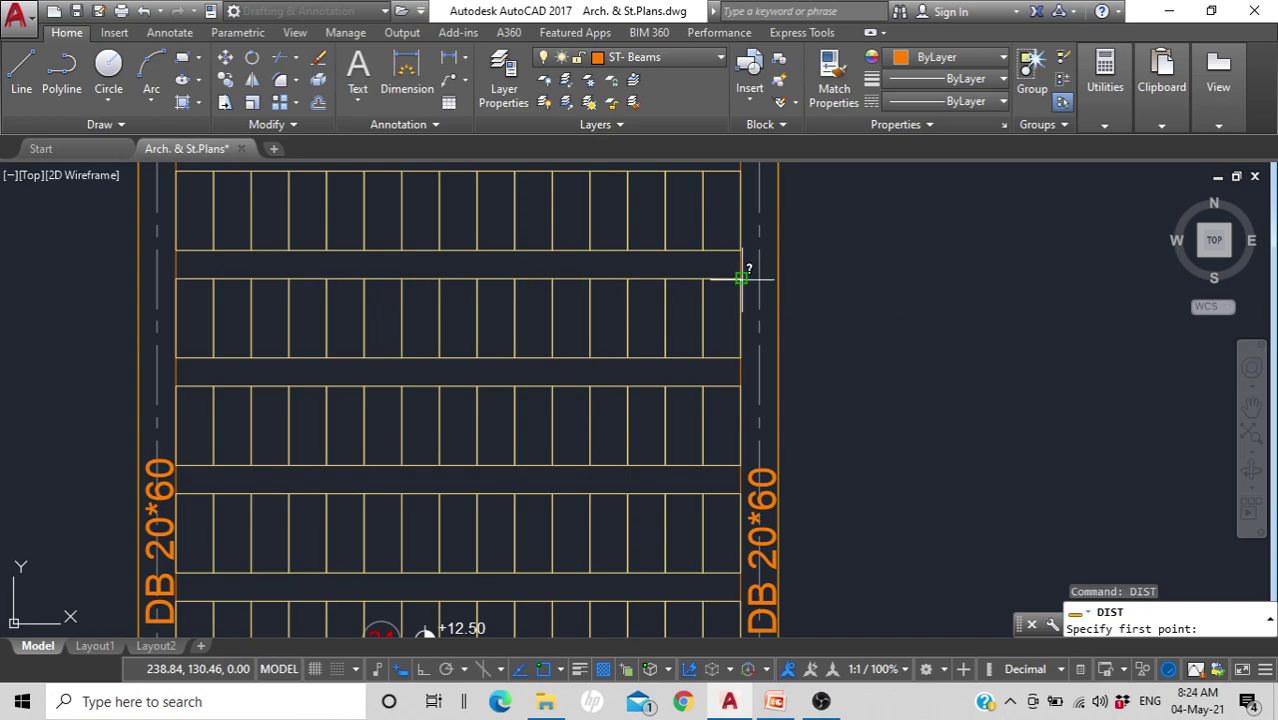
{"action": "left_click", "coordinate": [741, 278]}
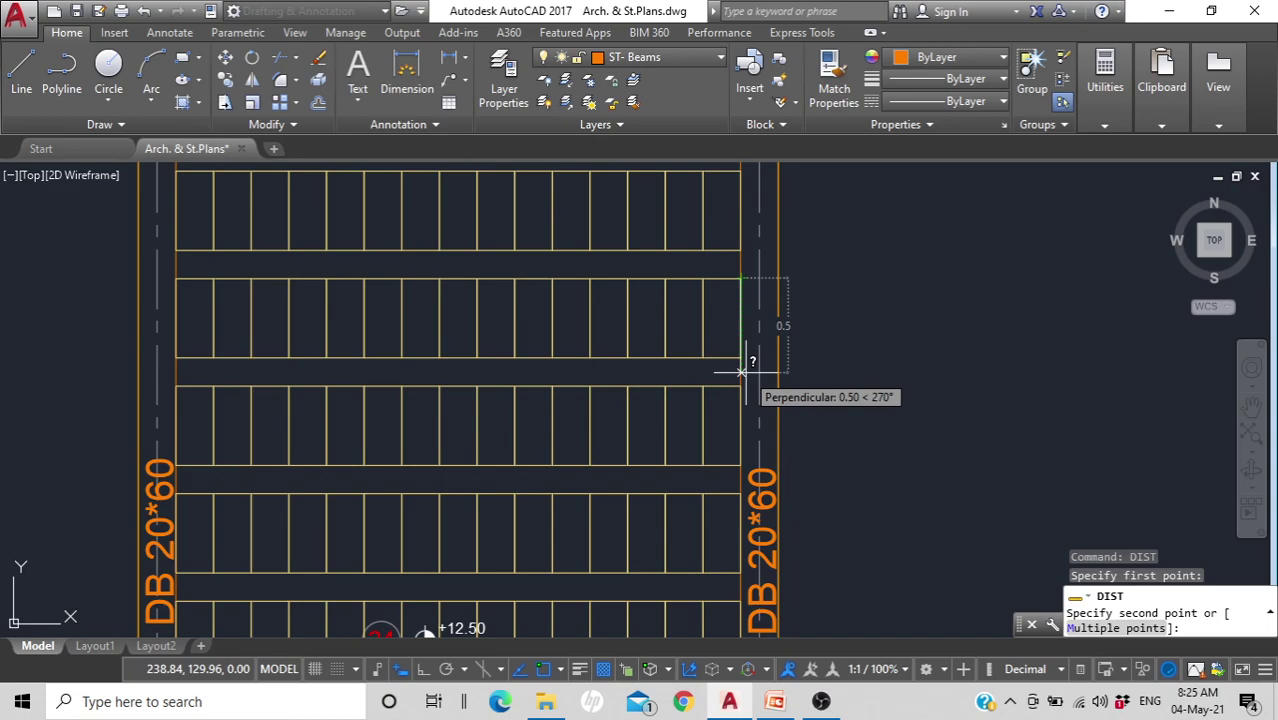
{"action": "key", "text": "Escape"}
Step: Zoom out from the rooftop beam and shift the view down to the lower row of sheets
{"action": "scroll", "coordinate": [545, 505], "scroll_direction": "down", "scroll_amount": 3}
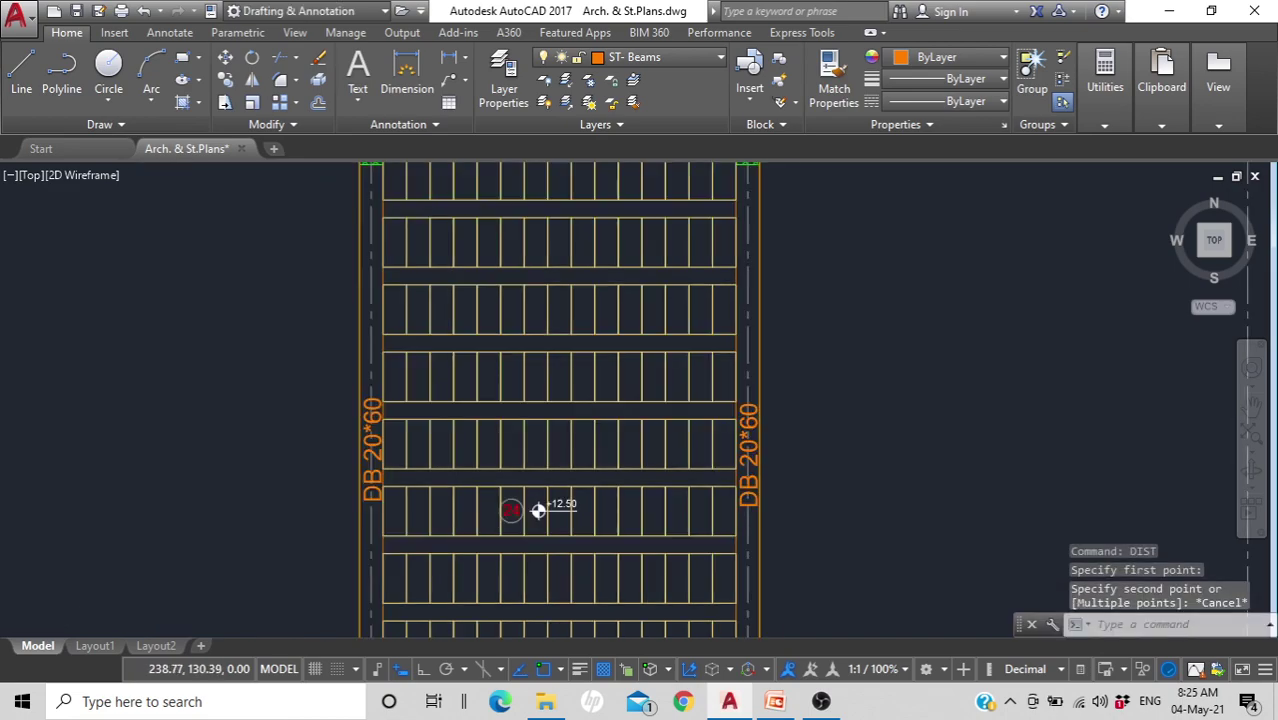
{"action": "scroll", "coordinate": [680, 340], "scroll_direction": "down", "scroll_amount": 5}
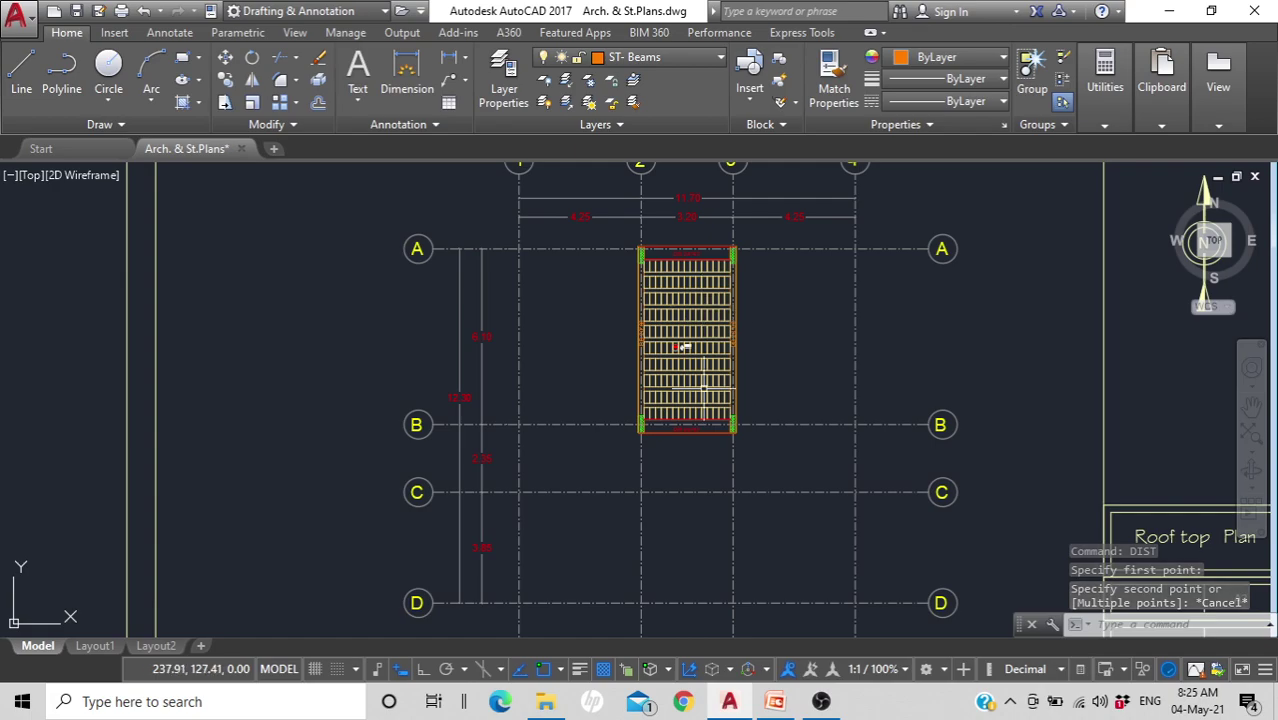
{"action": "scroll", "coordinate": [678, 262], "scroll_direction": "down", "scroll_amount": 2}
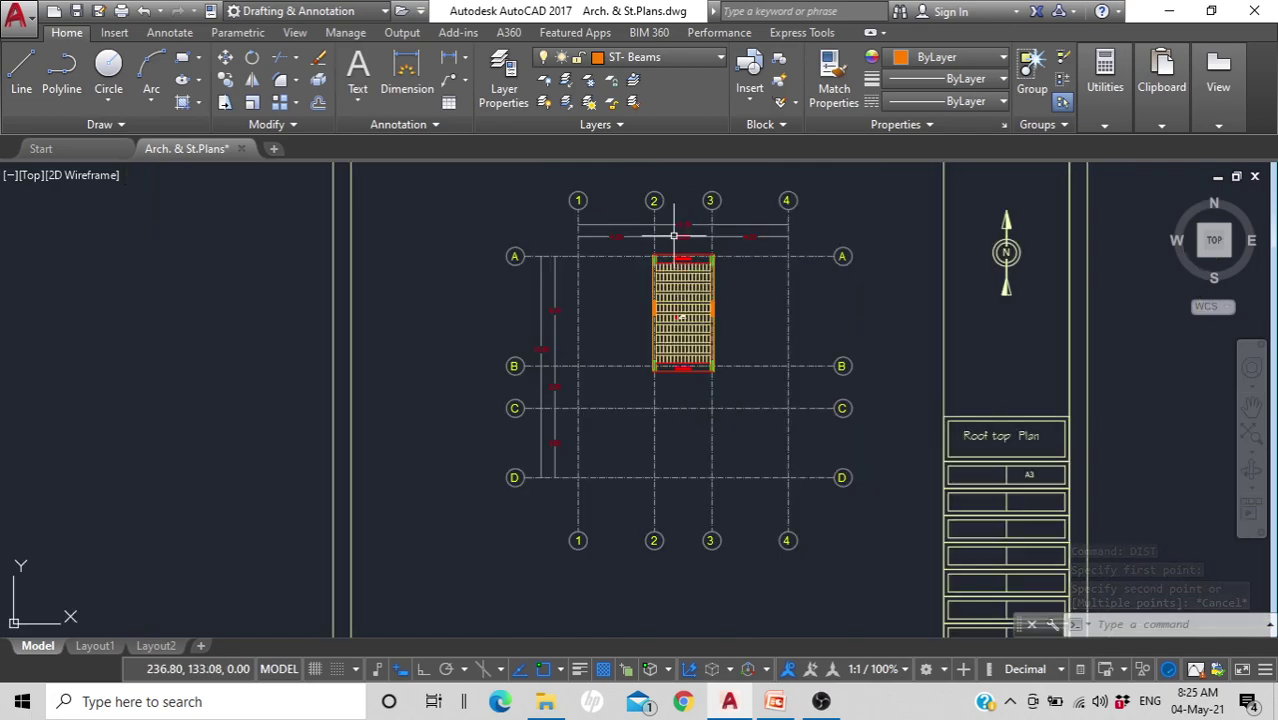
{"action": "scroll", "coordinate": [677, 265], "scroll_direction": "down", "scroll_amount": 2}
{"action": "scroll", "coordinate": [676, 240], "scroll_direction": "down", "scroll_amount": 3}
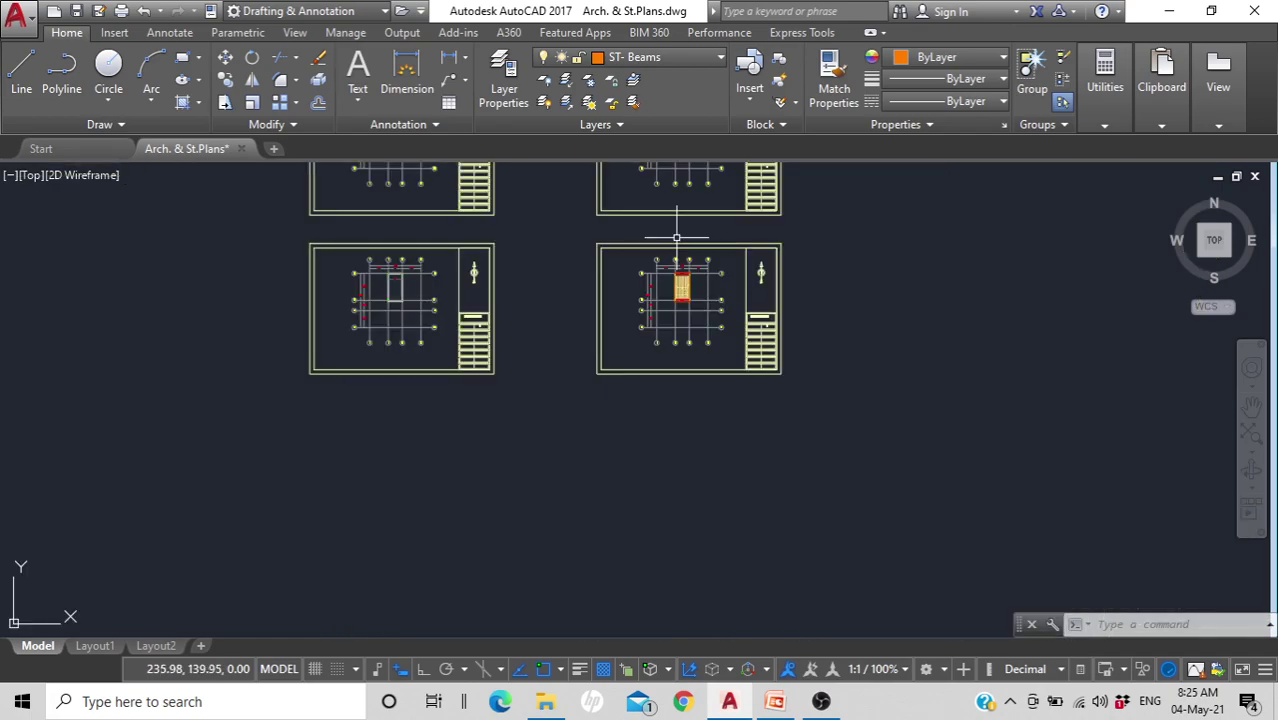
{"action": "middle_click_drag", "start_coordinate": [672, 234], "coordinate": [664, 370]}
{"action": "middle_click_drag", "start_coordinate": [667, 240], "coordinate": [665, 400]}
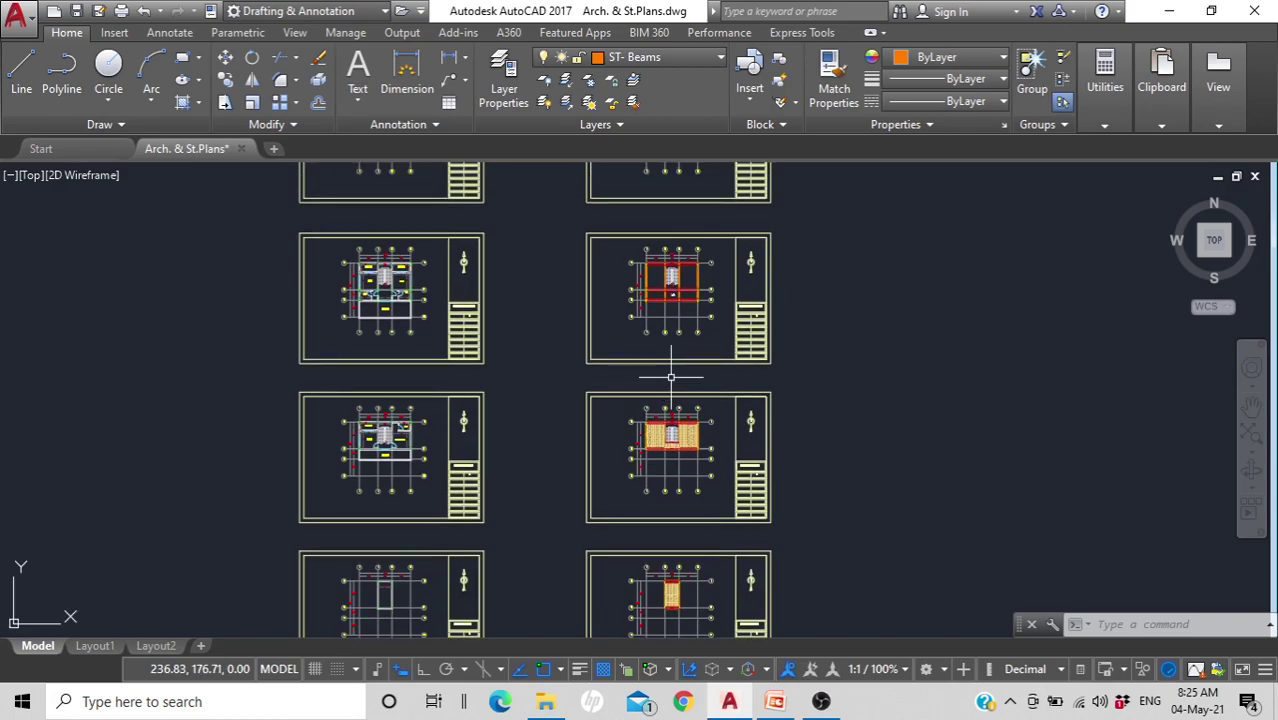
{"action": "middle_click_drag", "start_coordinate": [662, 229], "coordinate": [656, 335]}
Step: Pan through the Roof Floor Plan and Rooftop Plan sheets, centring each in turn
{"action": "scroll", "coordinate": [659, 219], "scroll_direction": "up", "scroll_amount": 3}
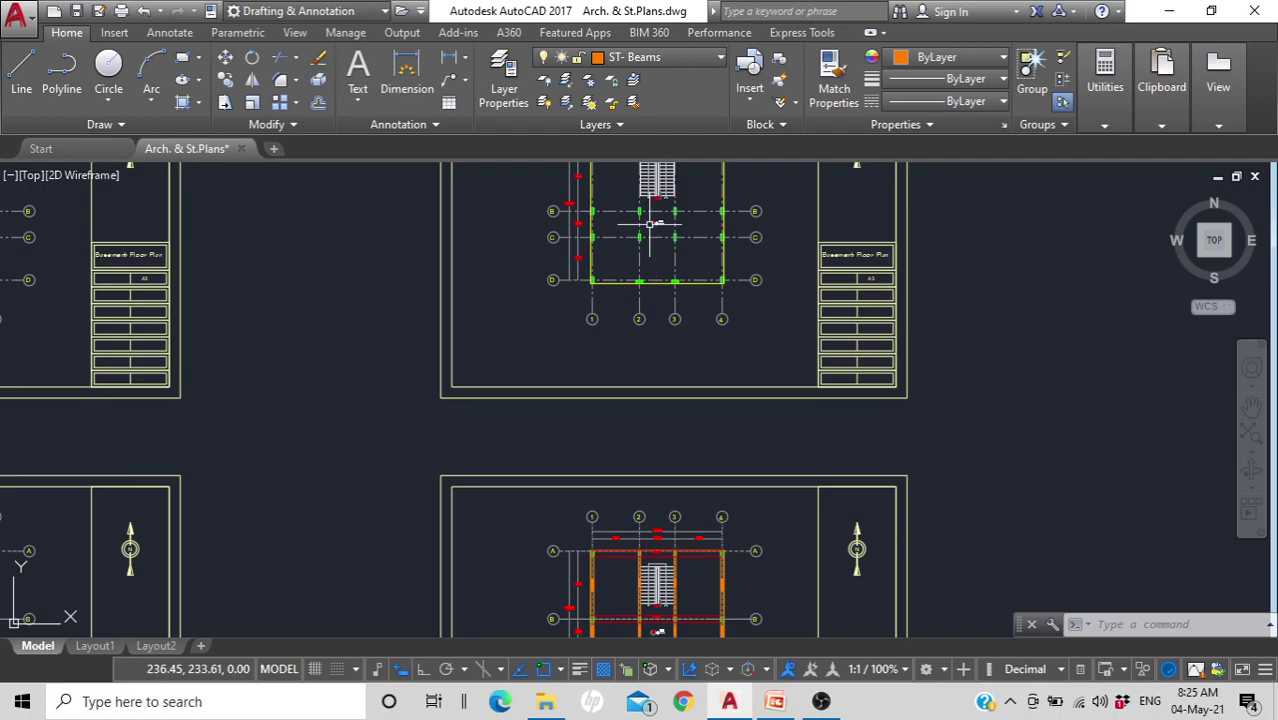
{"action": "middle_click_drag", "start_coordinate": [653, 399], "coordinate": [643, 195]}
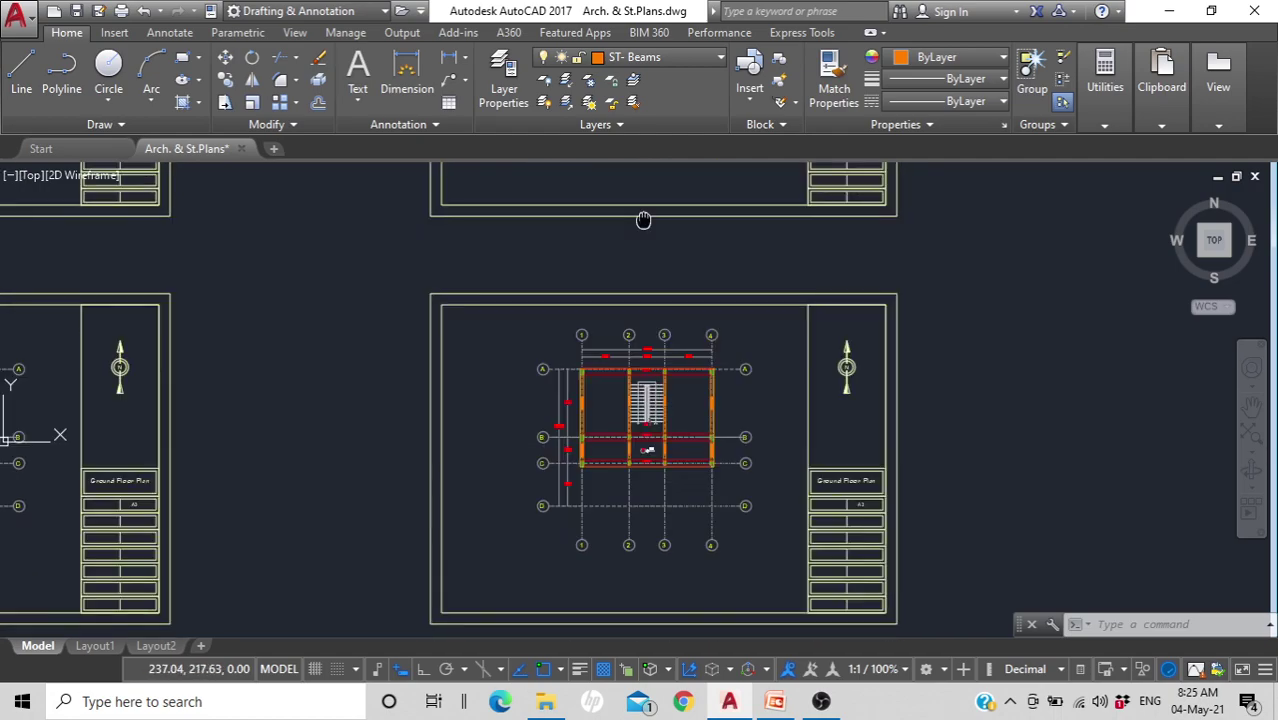
{"action": "middle_click_drag", "start_coordinate": [653, 518], "coordinate": [630, 286]}
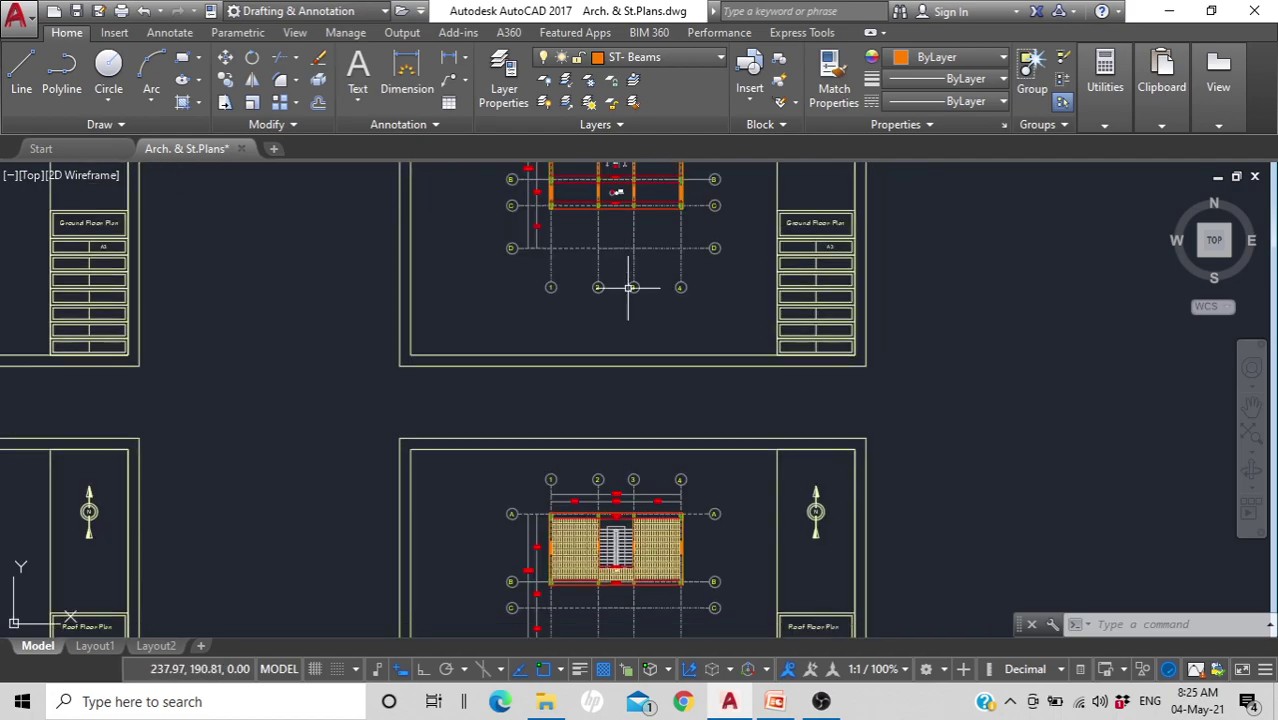
{"action": "mouse_move", "coordinate": [659, 428]}
{"action": "middle_mouse_down"}
{"action": "mouse_move", "coordinate": [659, 328]}
{"action": "mouse_move", "coordinate": [637, 283]}
{"action": "middle_mouse_up"}
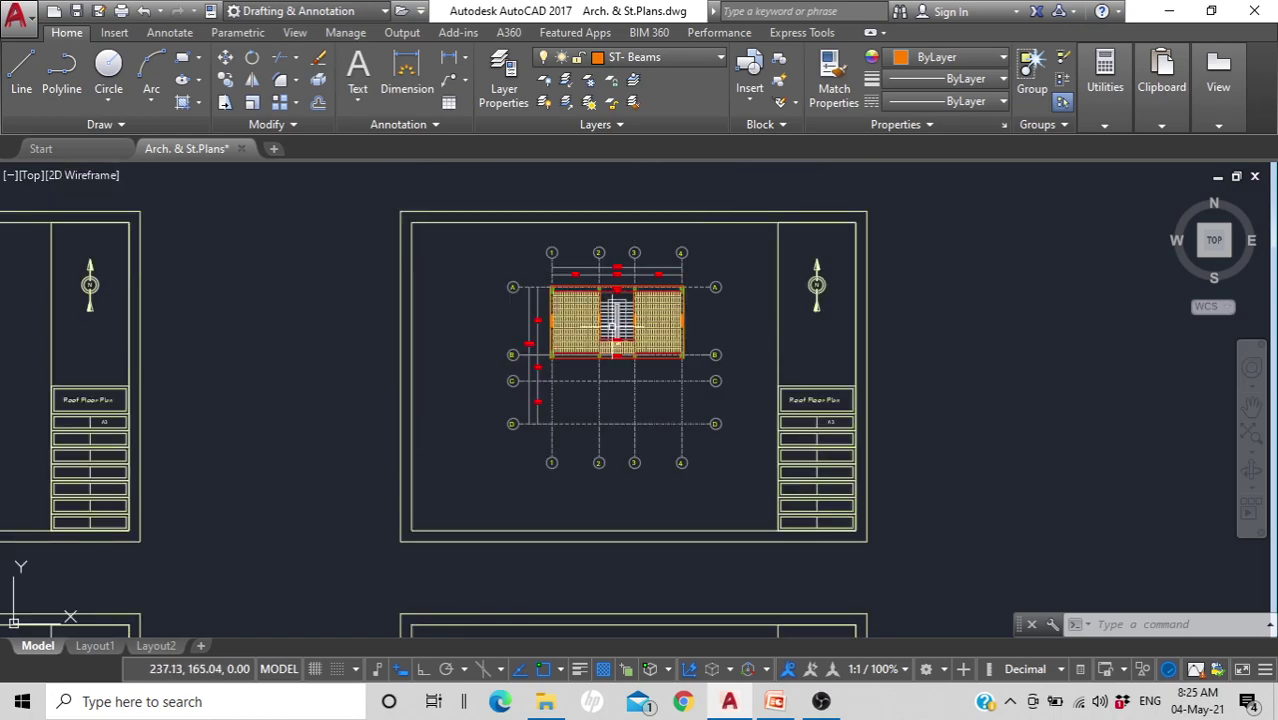
{"action": "middle_click_drag", "start_coordinate": [645, 456], "coordinate": [648, 207]}
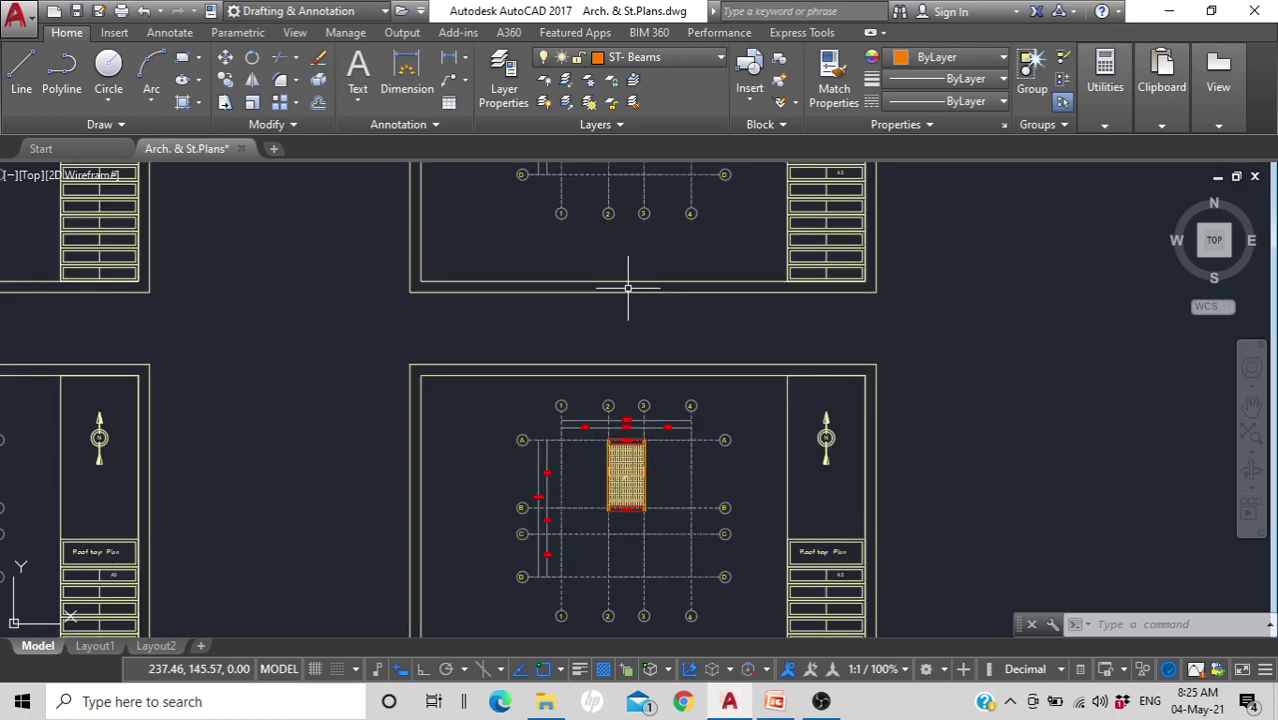
Step: Frame all eight architectural and structural plan sheets together in the view
{"action": "scroll", "coordinate": [502, 271], "scroll_direction": "down", "scroll_amount": 4}
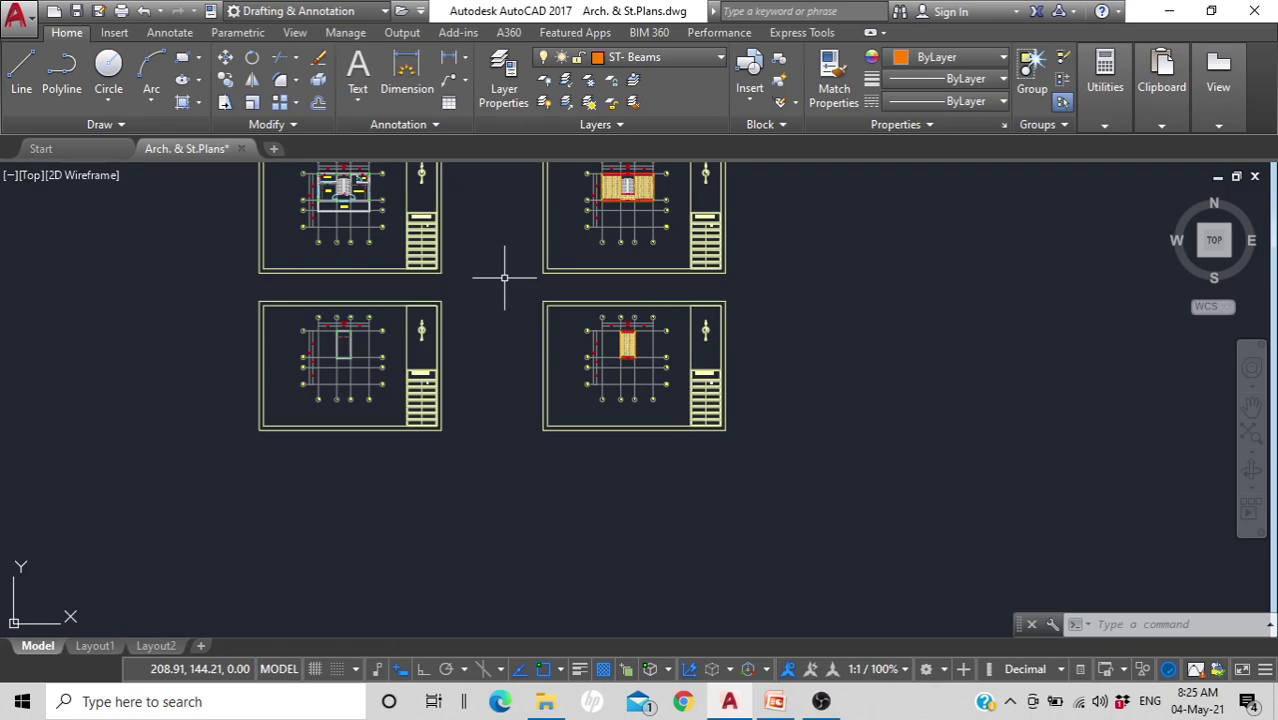
{"action": "middle_click_drag", "start_coordinate": [502, 271], "coordinate": [568, 473]}
{"action": "scroll", "coordinate": [551, 320], "scroll_direction": "down", "scroll_amount": 2}
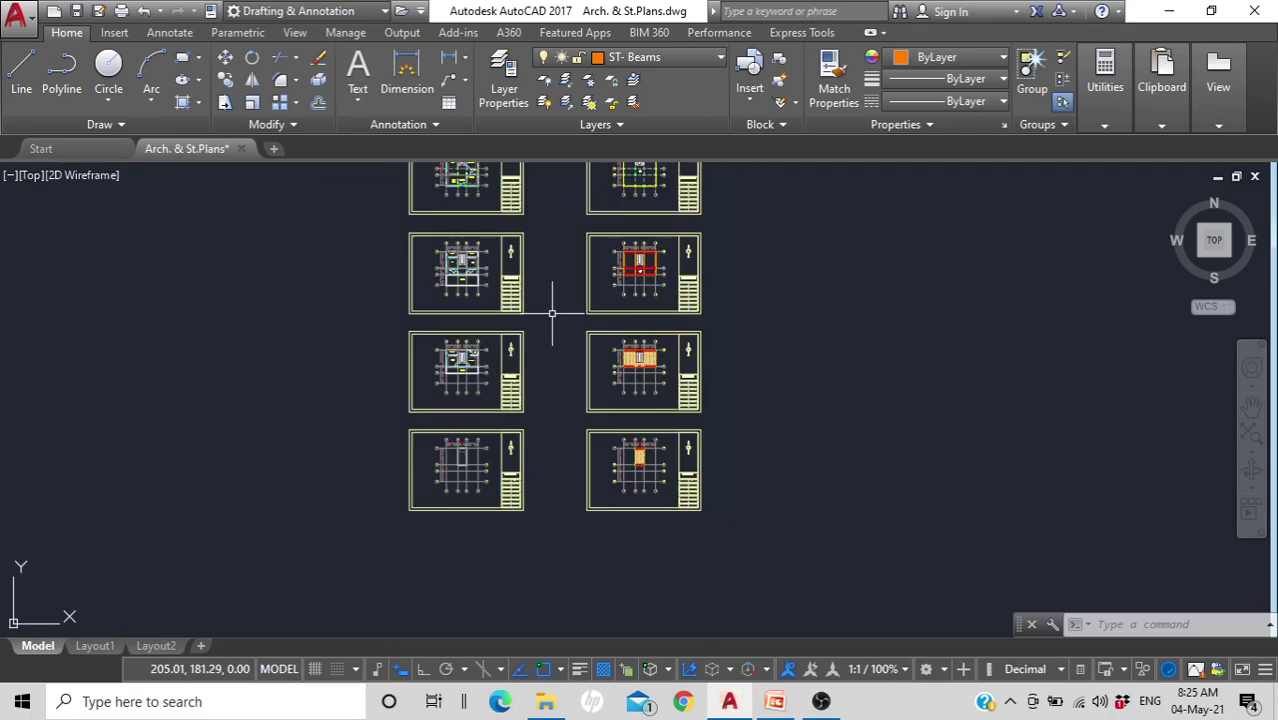
{"action": "mouse_move", "coordinate": [551, 314]}
{"action": "middle_mouse_down"}
{"action": "mouse_move", "coordinate": [554, 420]}
{"action": "mouse_move", "coordinate": [545, 348]}
{"action": "middle_mouse_up"}
{"action": "scroll", "coordinate": [545, 347], "scroll_direction": "up", "scroll_amount": 2}
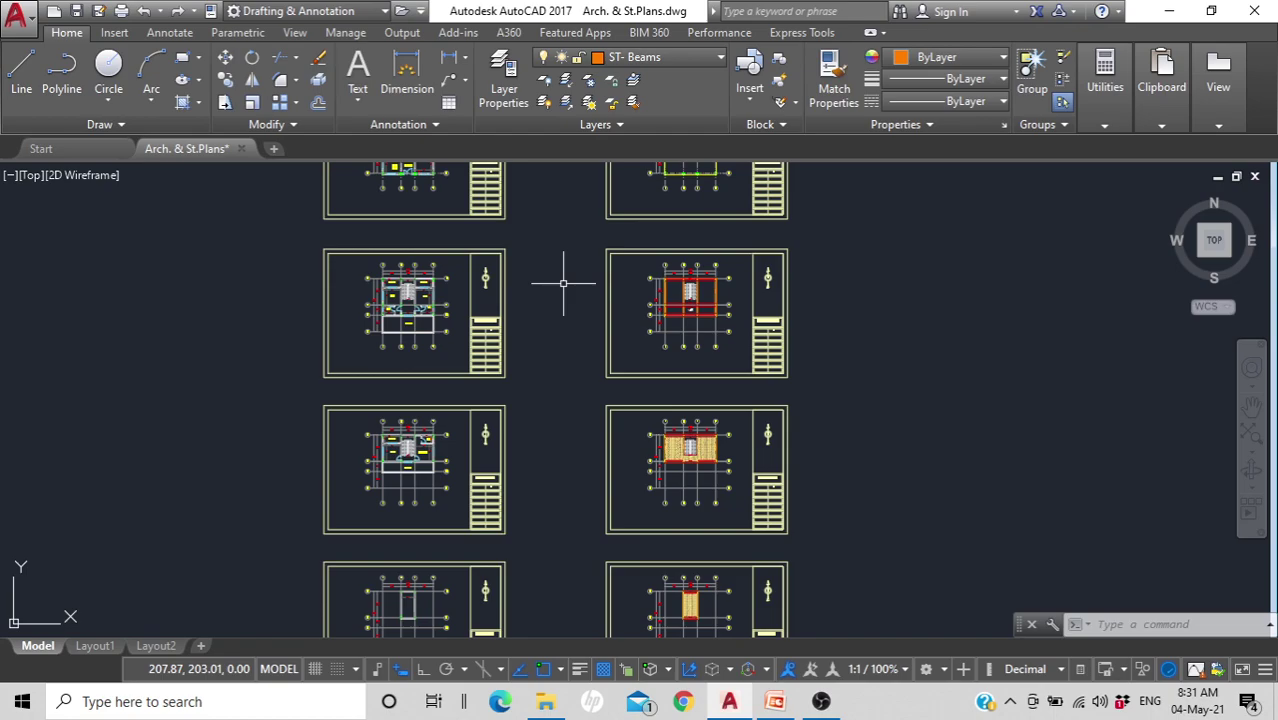
{"action": "scroll", "coordinate": [563, 283], "scroll_direction": "down", "scroll_amount": 3}
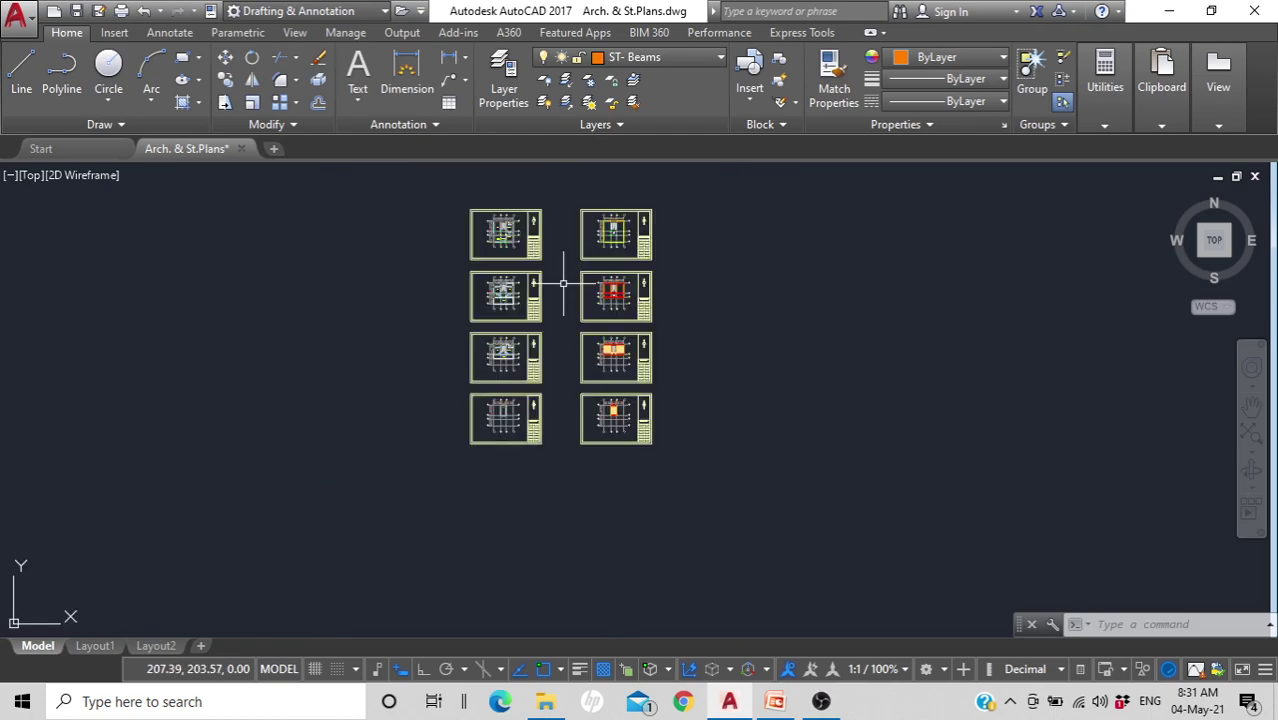
{"action": "scroll", "coordinate": [554, 253], "scroll_direction": "up", "scroll_amount": 2}
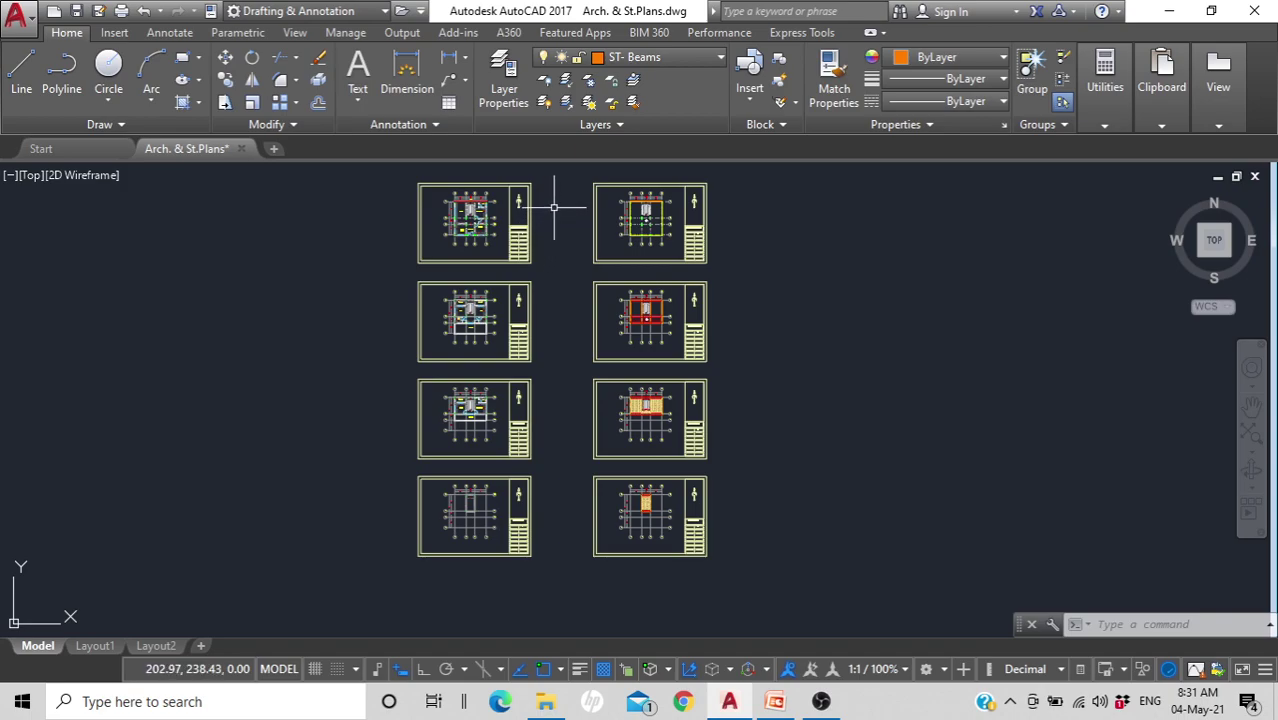
{"action": "scroll", "coordinate": [546, 220], "scroll_direction": "up", "scroll_amount": 2}
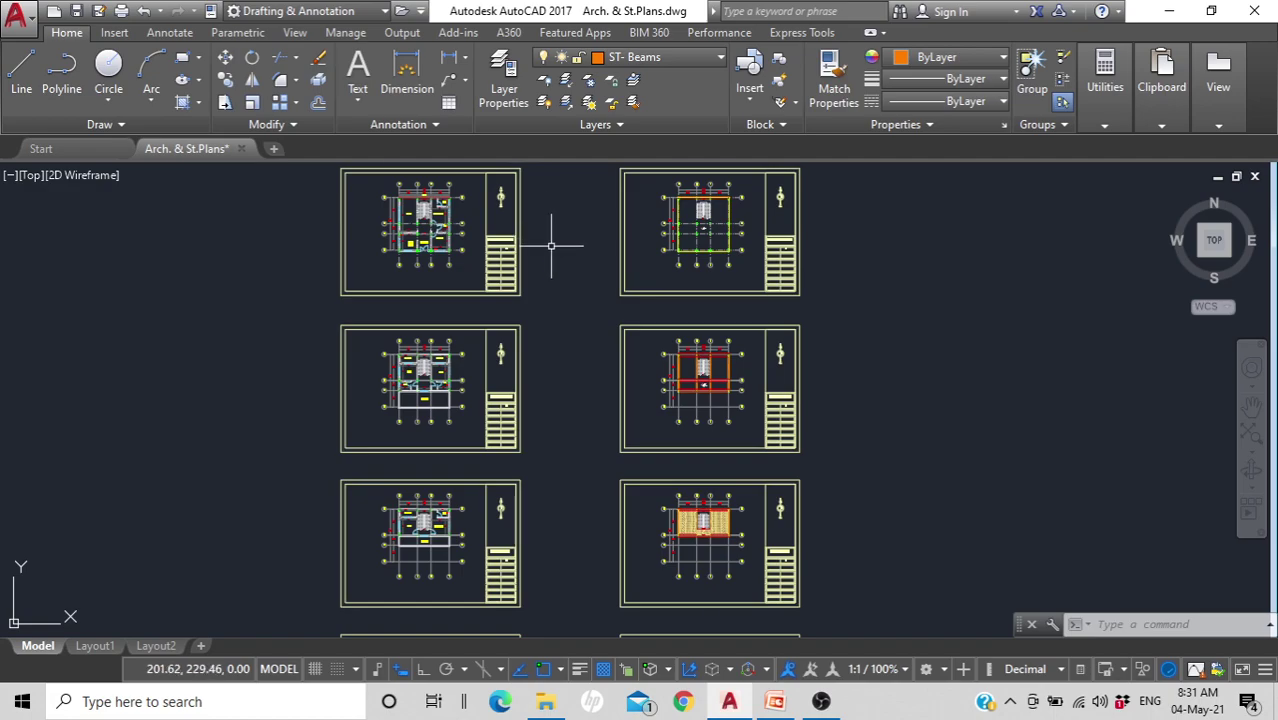